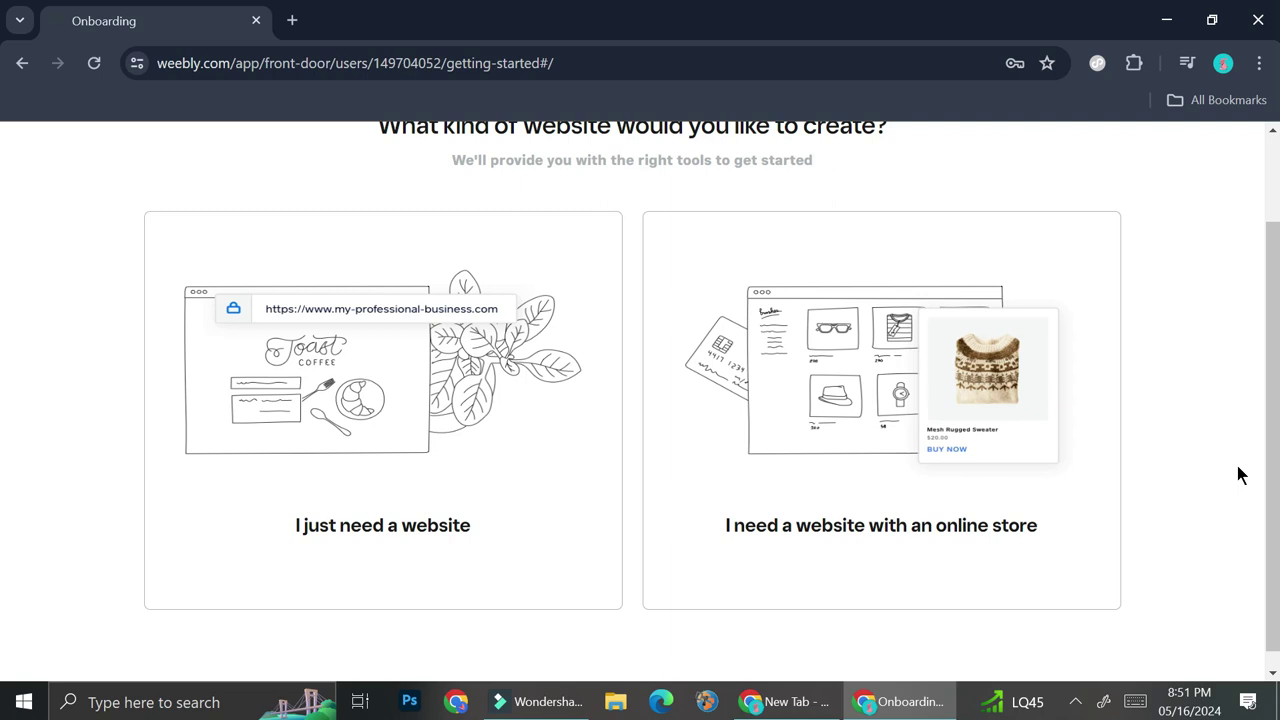
# Choose to create a plain website without an online store.
pyautogui.scroll(1, 1210, 522)
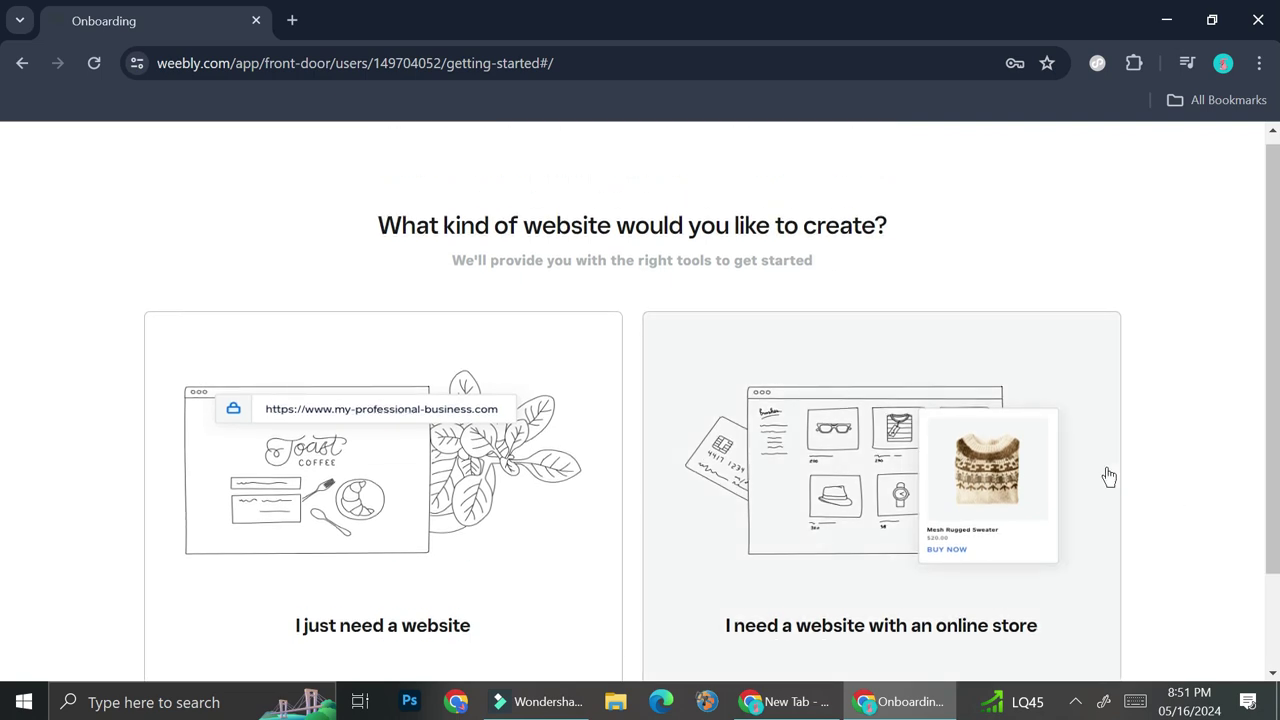
pyautogui.scroll(-1, 1109, 477)
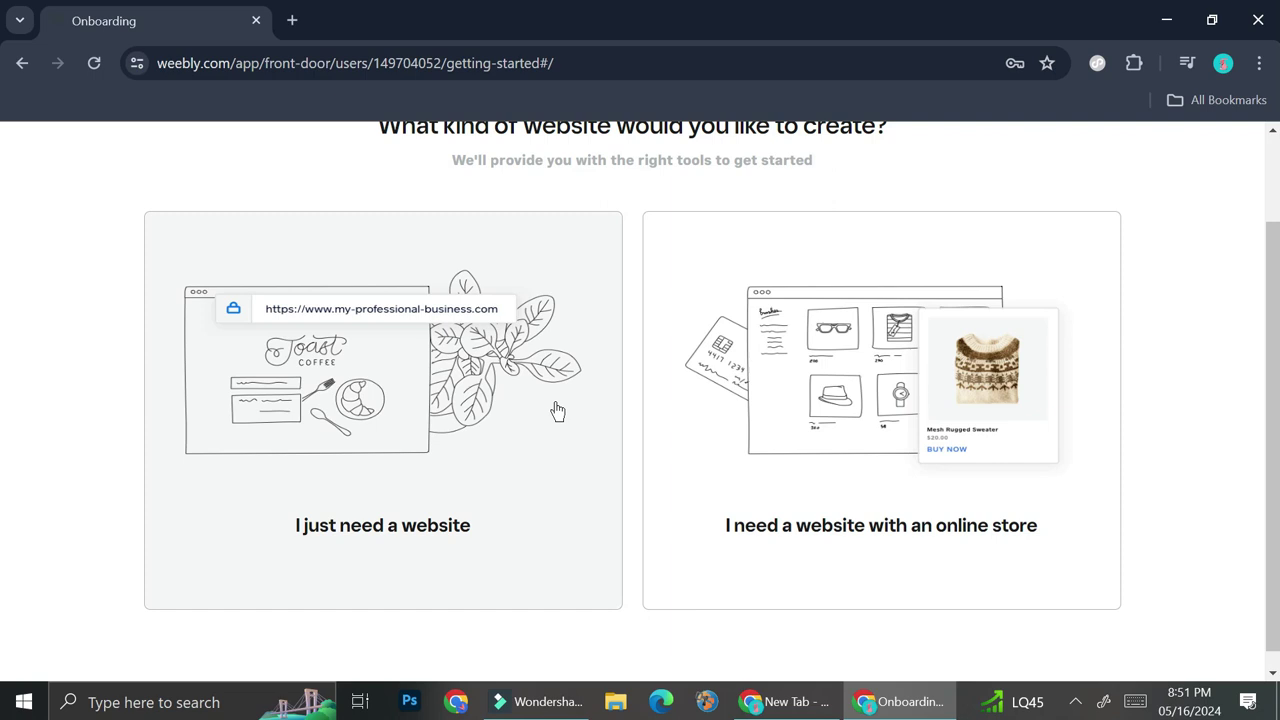
pyautogui.click(557, 410)
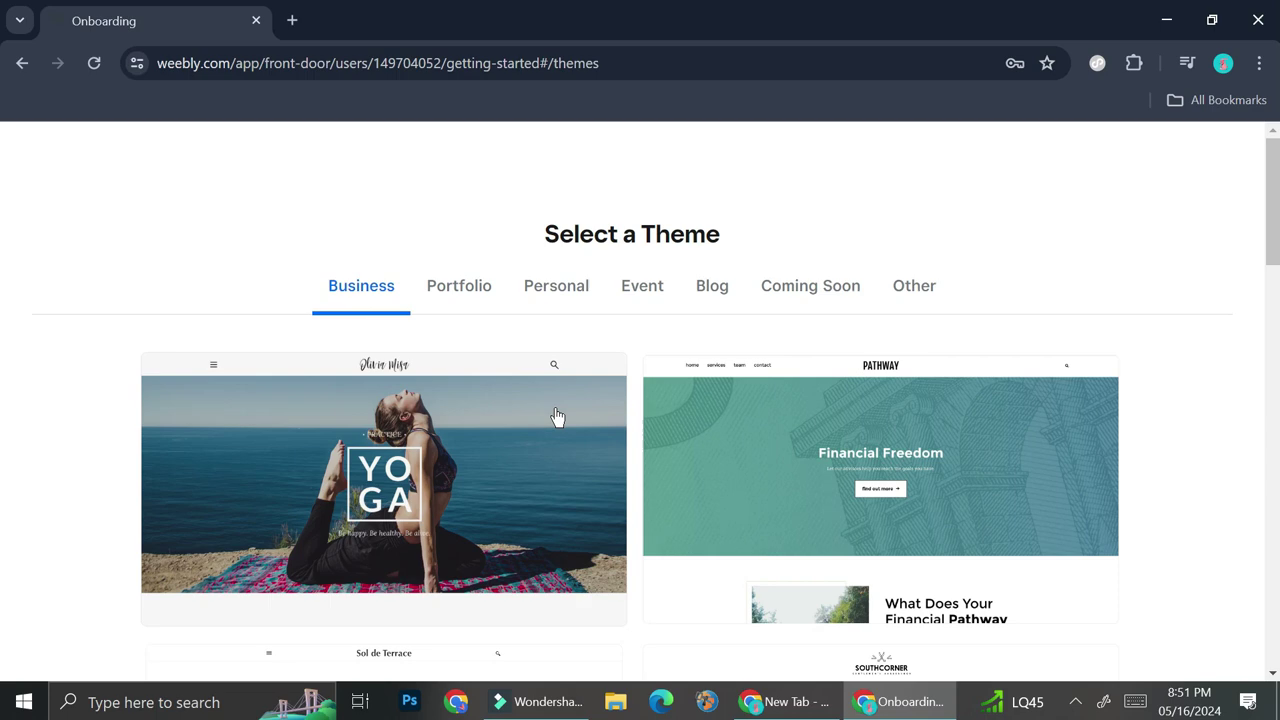
# Browse the Business themes through the end of the list and select one for the new website.
pyautogui.scroll(-3, 557, 415)
pyautogui.scroll(3, 557, 427)
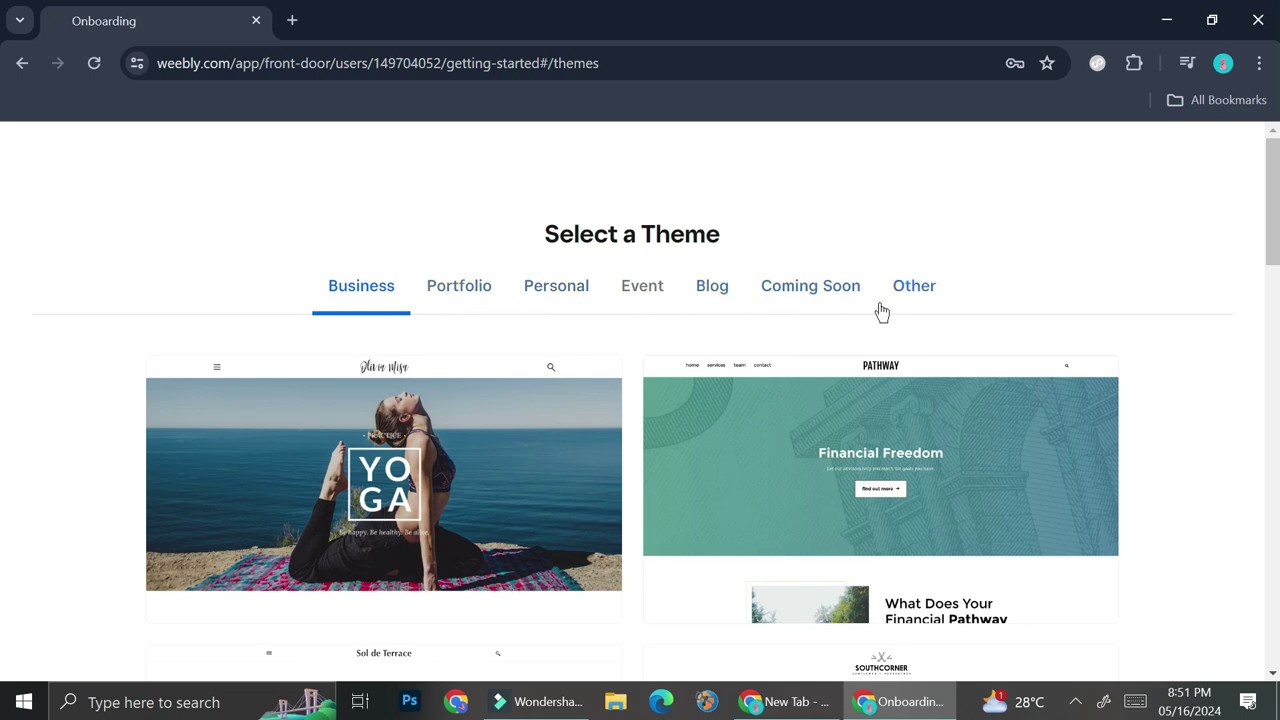
pyautogui.scroll(-6, 571, 354)
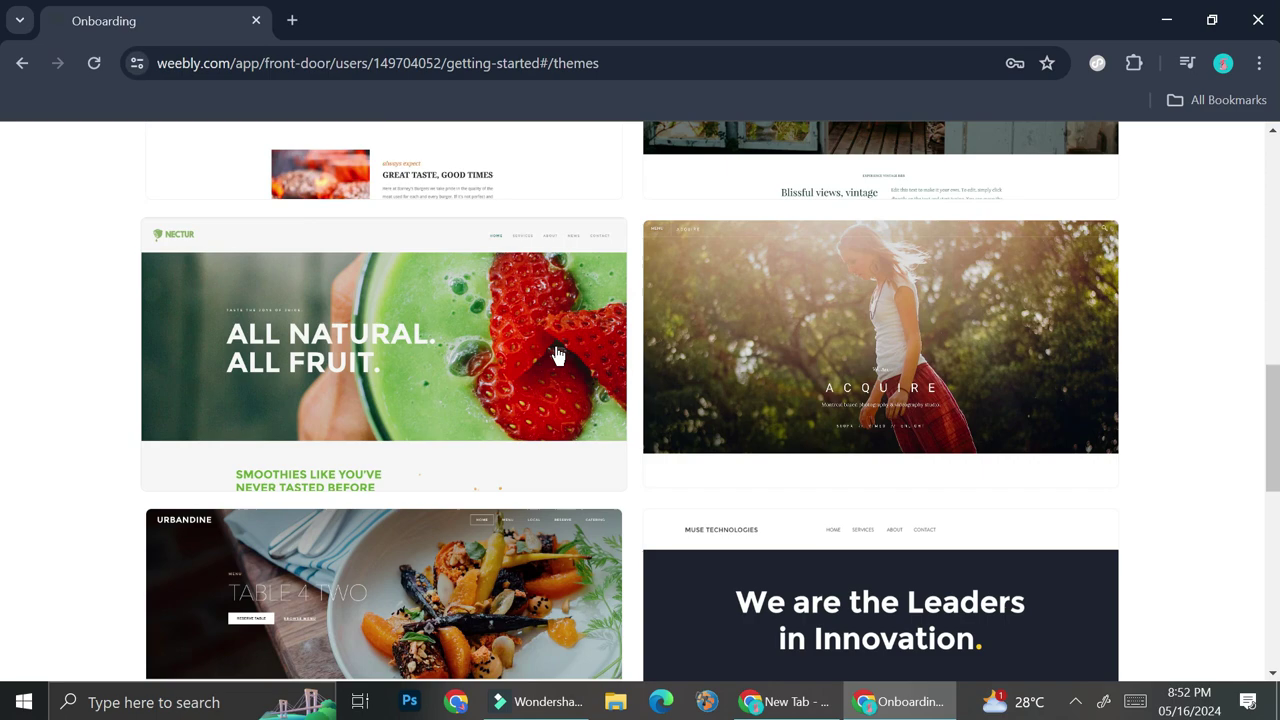
pyautogui.scroll(-5, 558, 355)
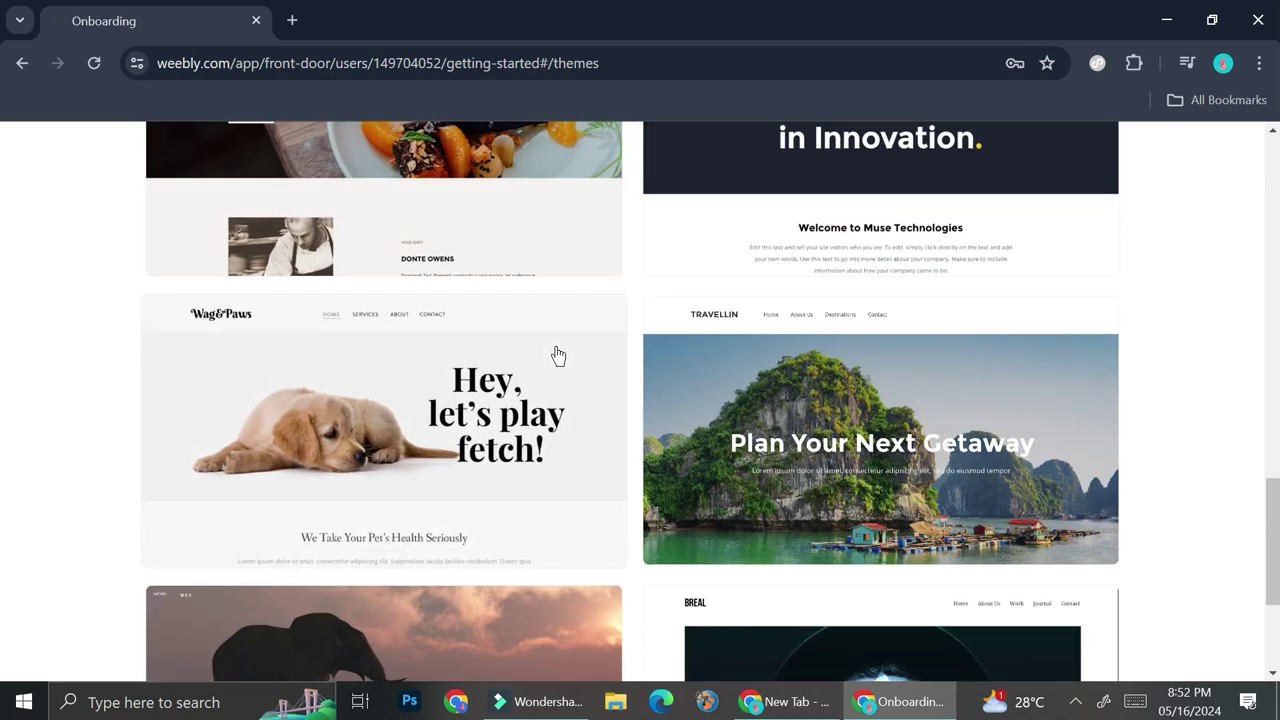
pyautogui.scroll(-3, 558, 355)
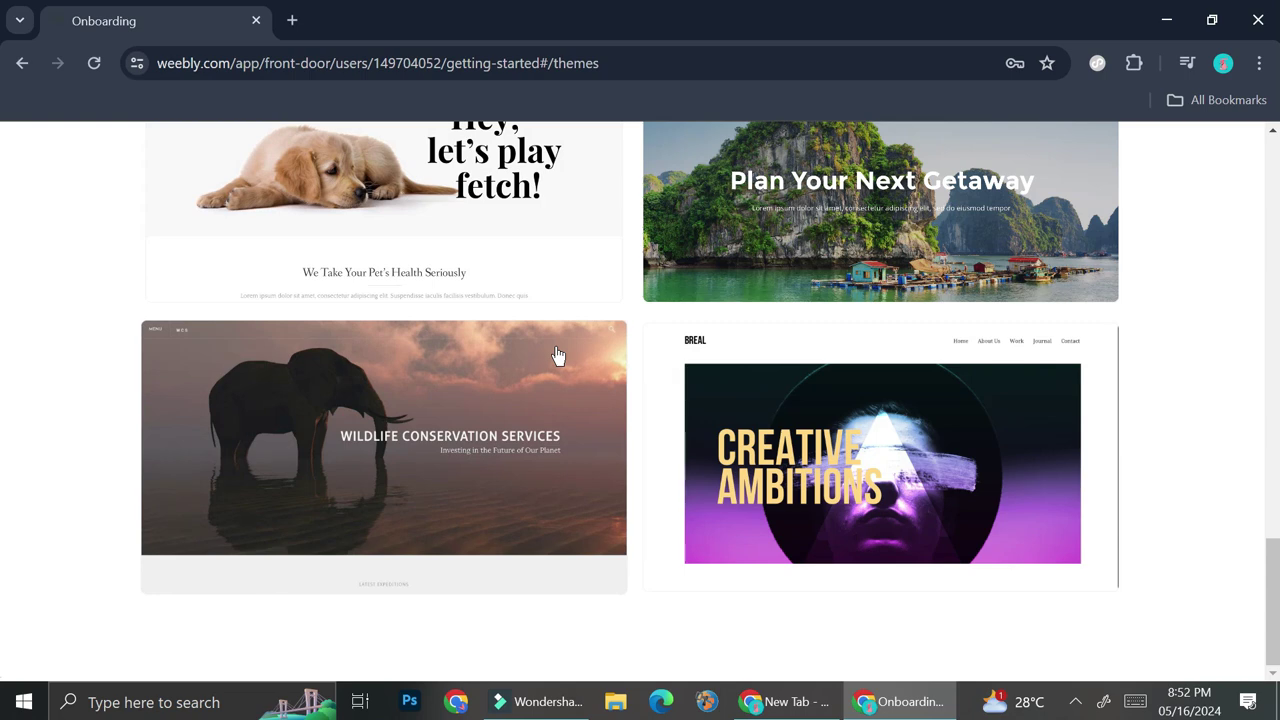
pyautogui.click(558, 355)
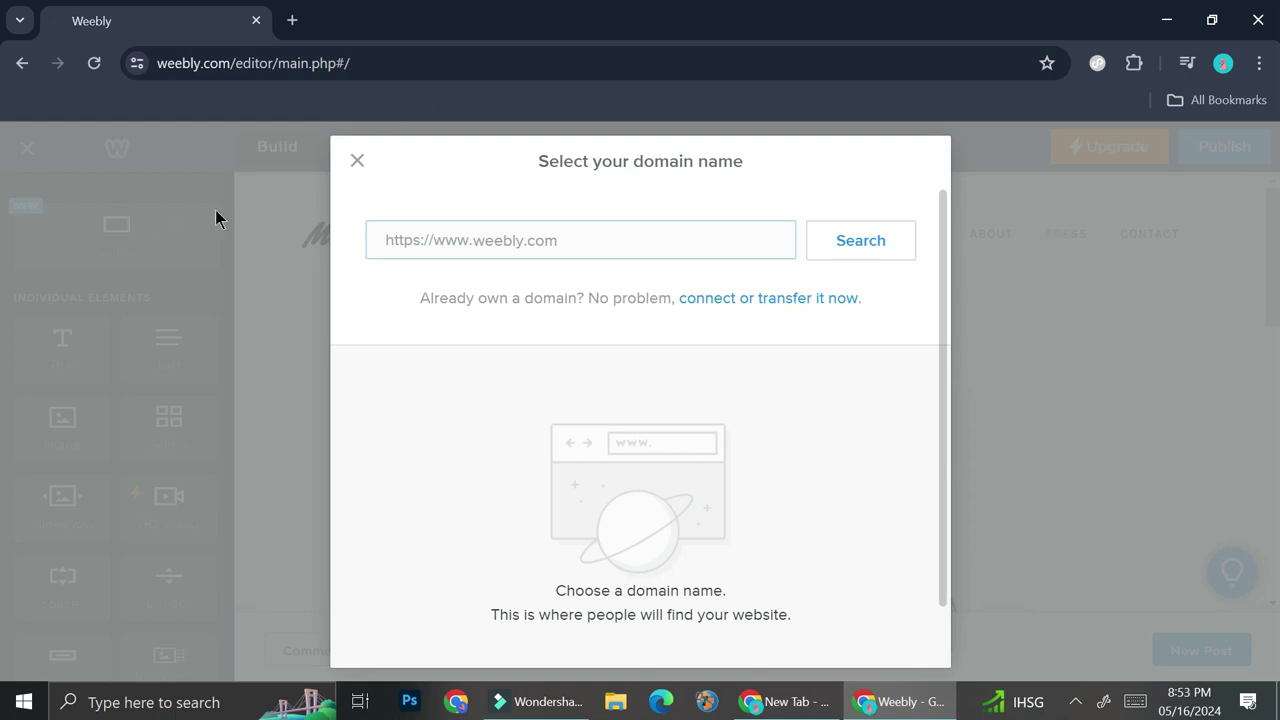
# Dismiss the domain name selection and reload the site editor with the updated apps.
pyautogui.tripleClick(360, 166)
pyautogui.click(360, 166)
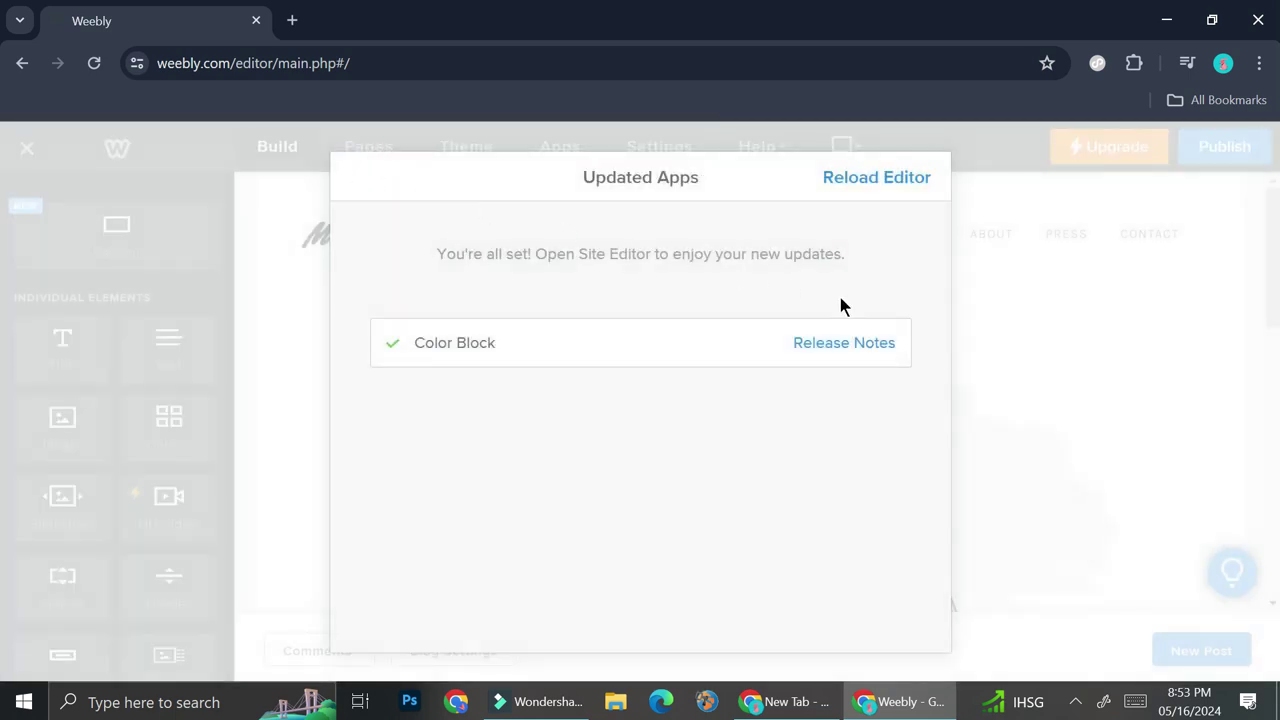
pyautogui.click(847, 179)
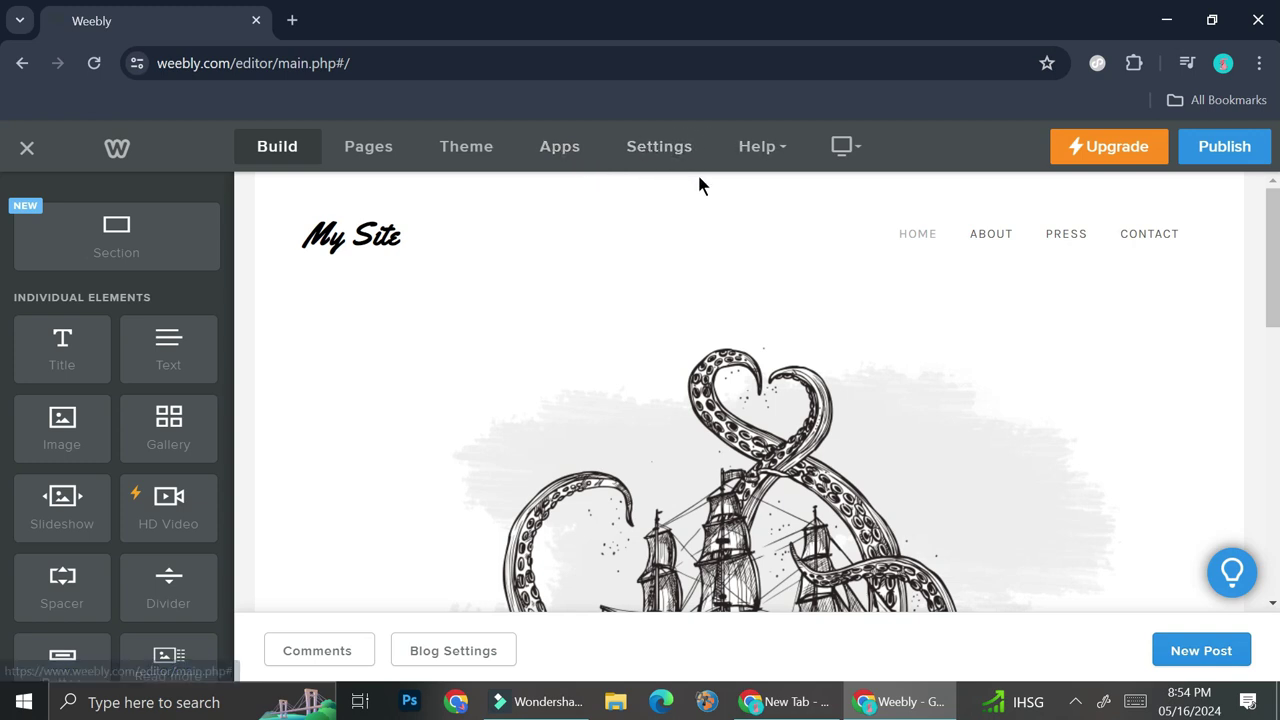
# Examine the desktop and mobile view options, the site title's display options and the home page's header artwork.
pyautogui.click(850, 152)
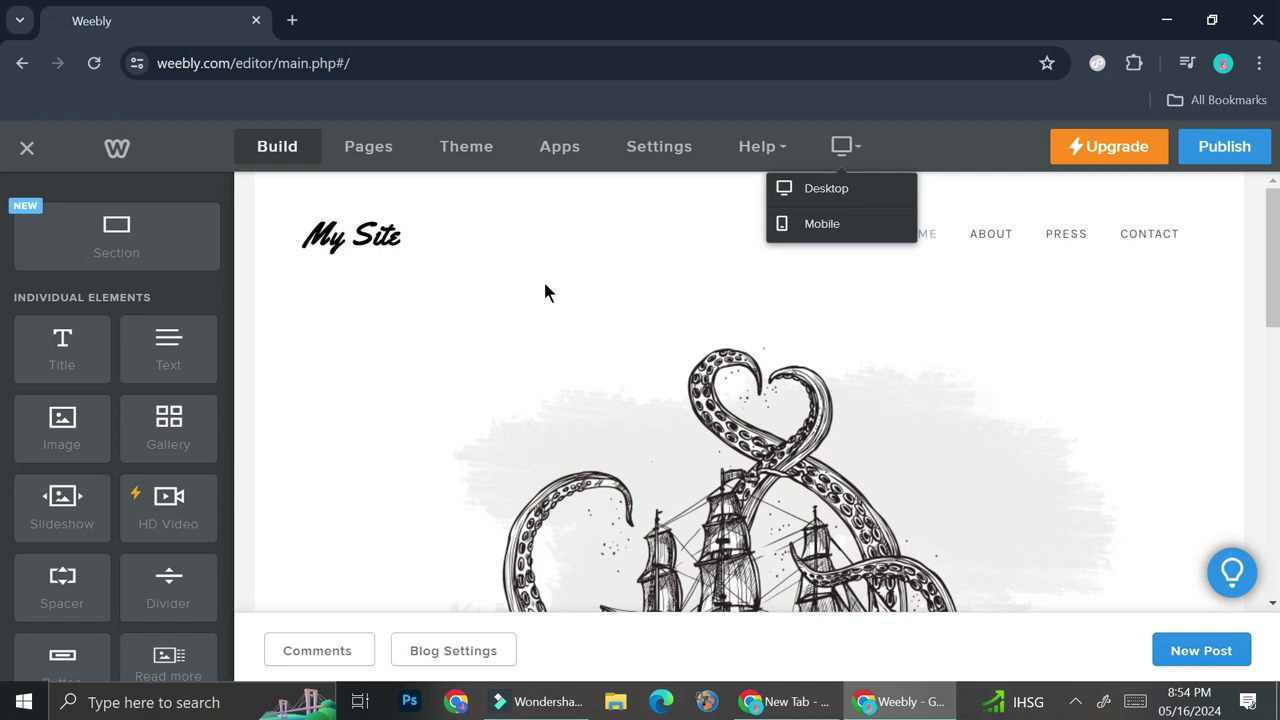
pyautogui.click(845, 146)
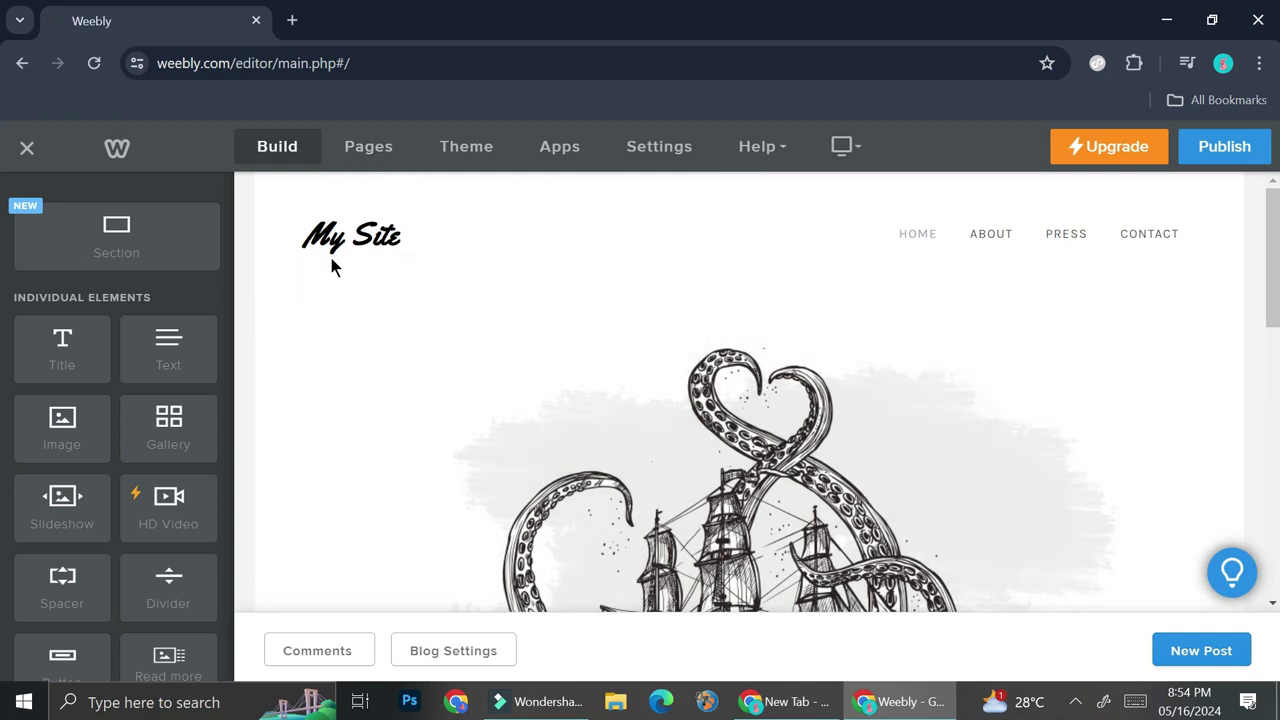
pyautogui.moveTo(383, 218)
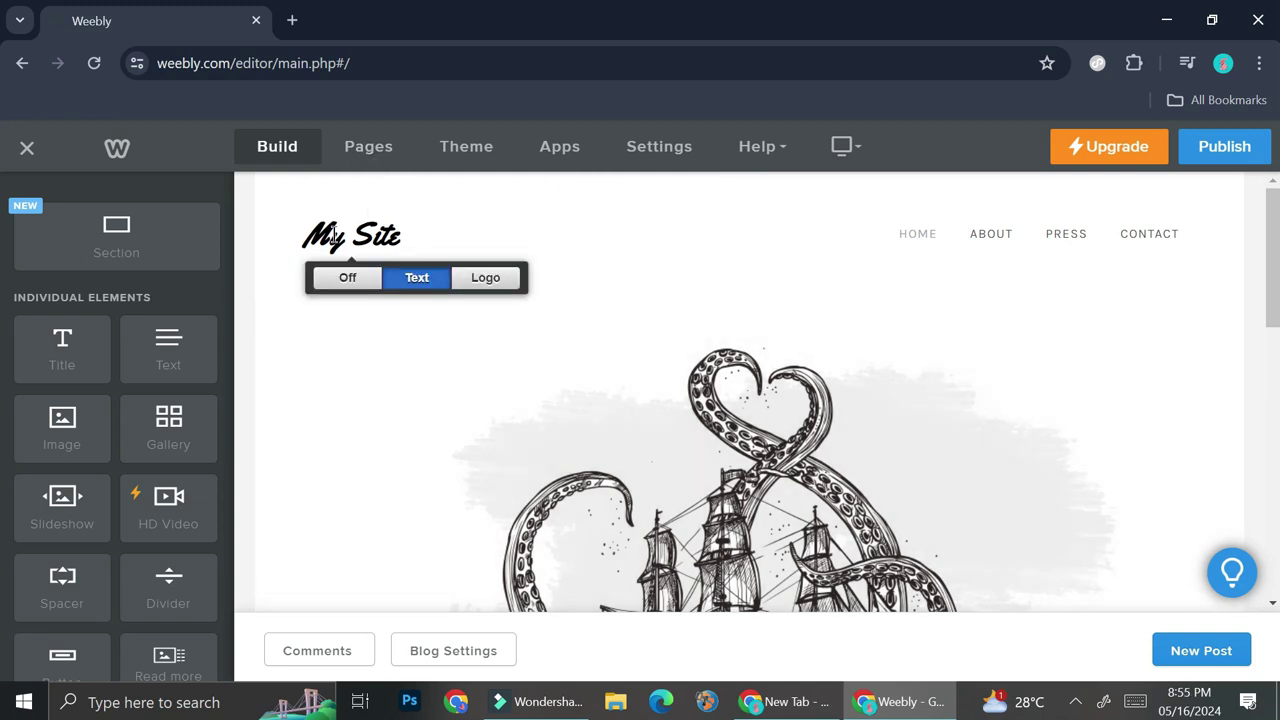
pyautogui.moveTo(381, 240)
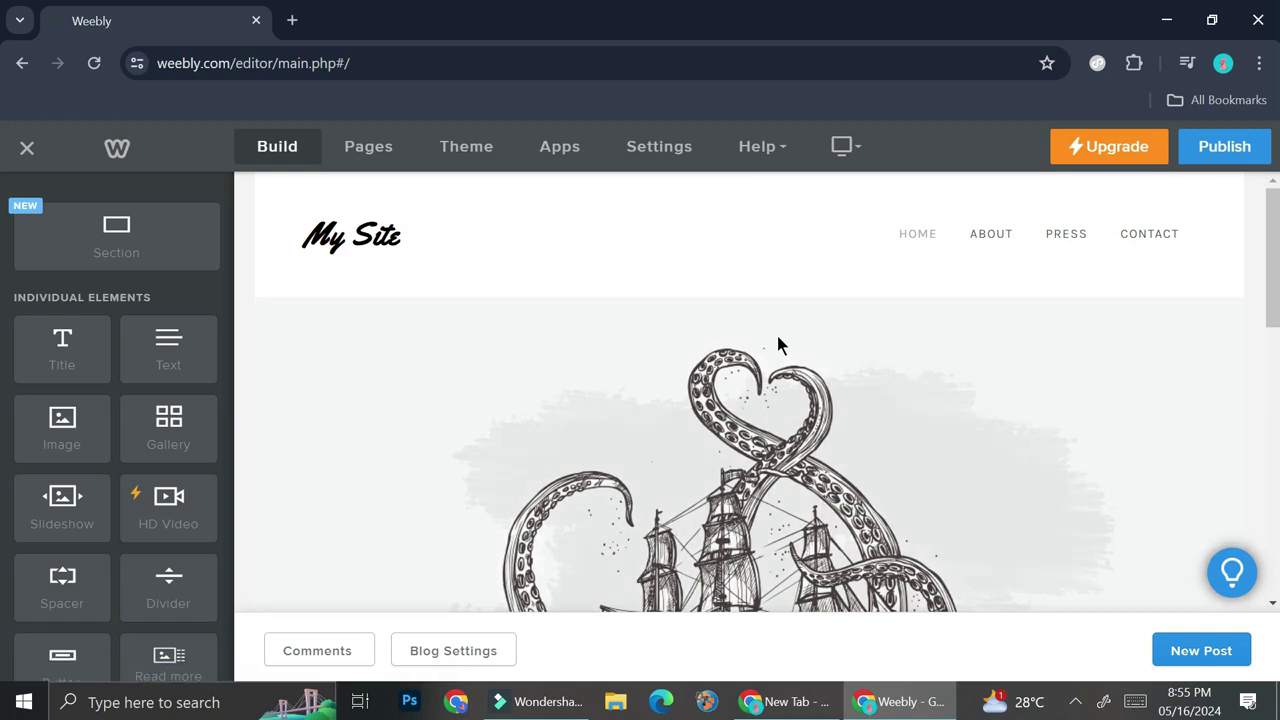
pyautogui.scroll(-3, 794, 335)
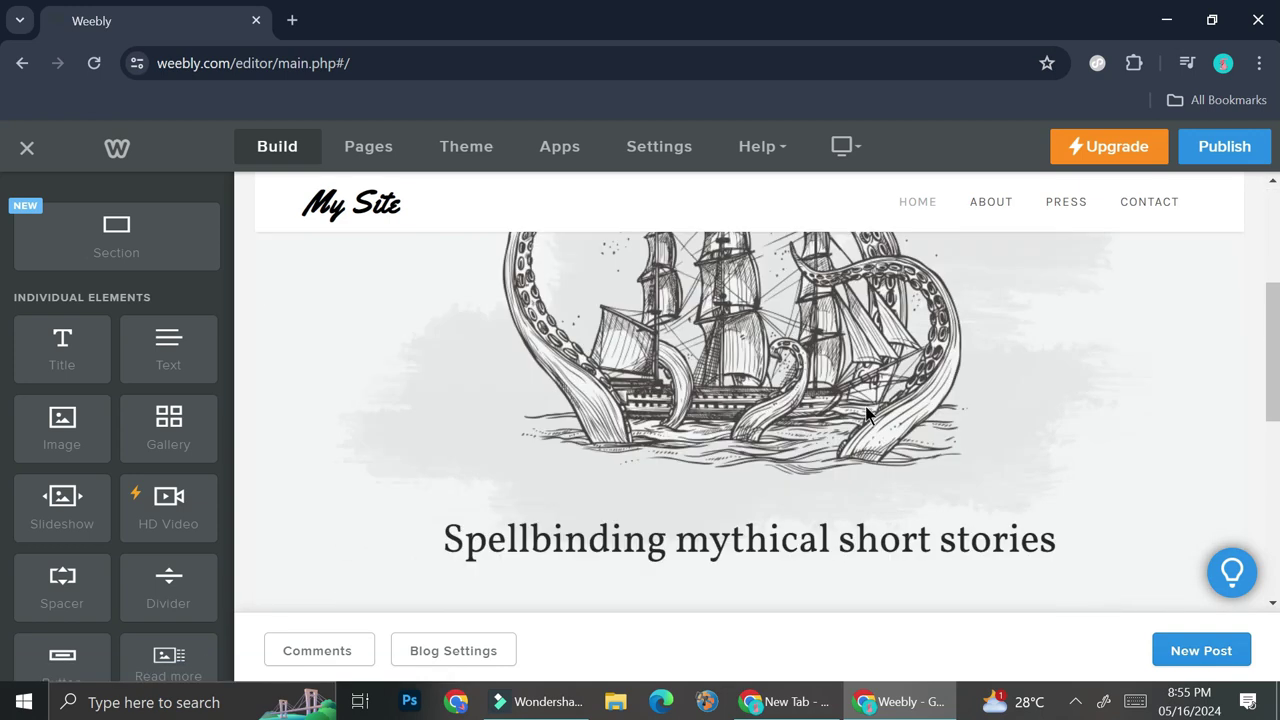
pyautogui.scroll(1, 868, 414)
pyautogui.scroll(2, 865, 406)
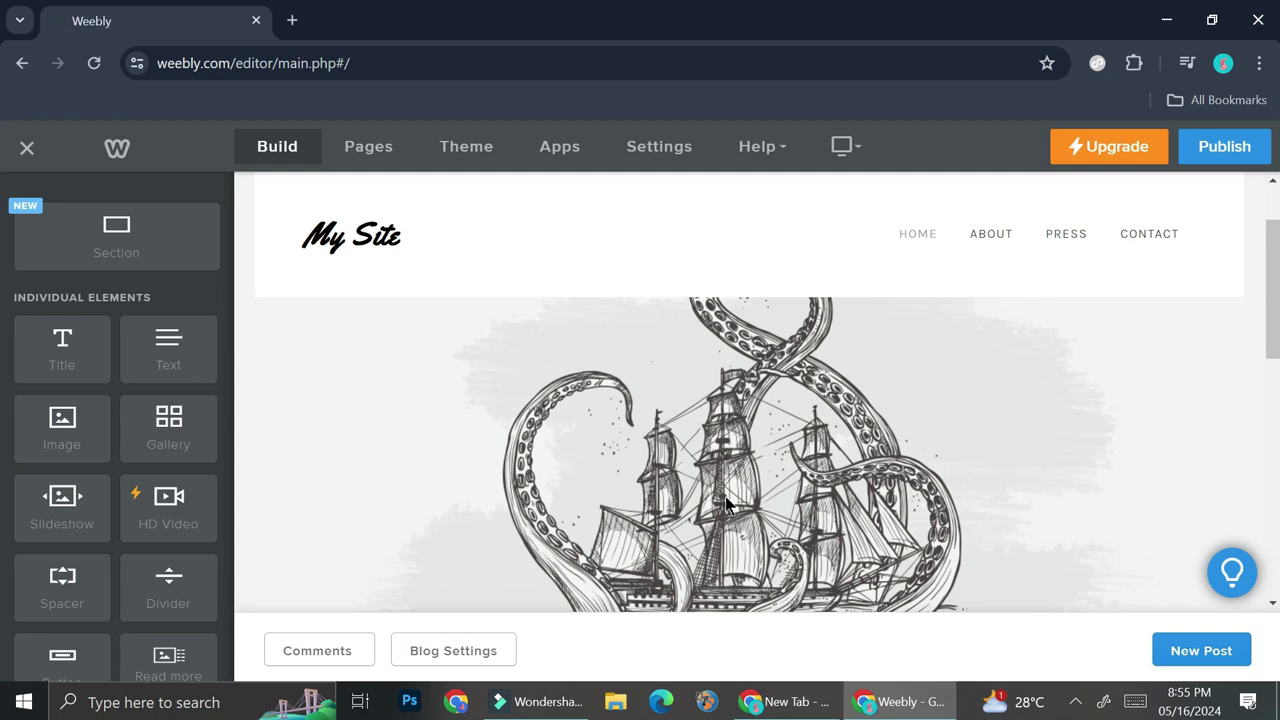
pyautogui.scroll(-1, 822, 403)
pyautogui.scroll(-1, 822, 403)
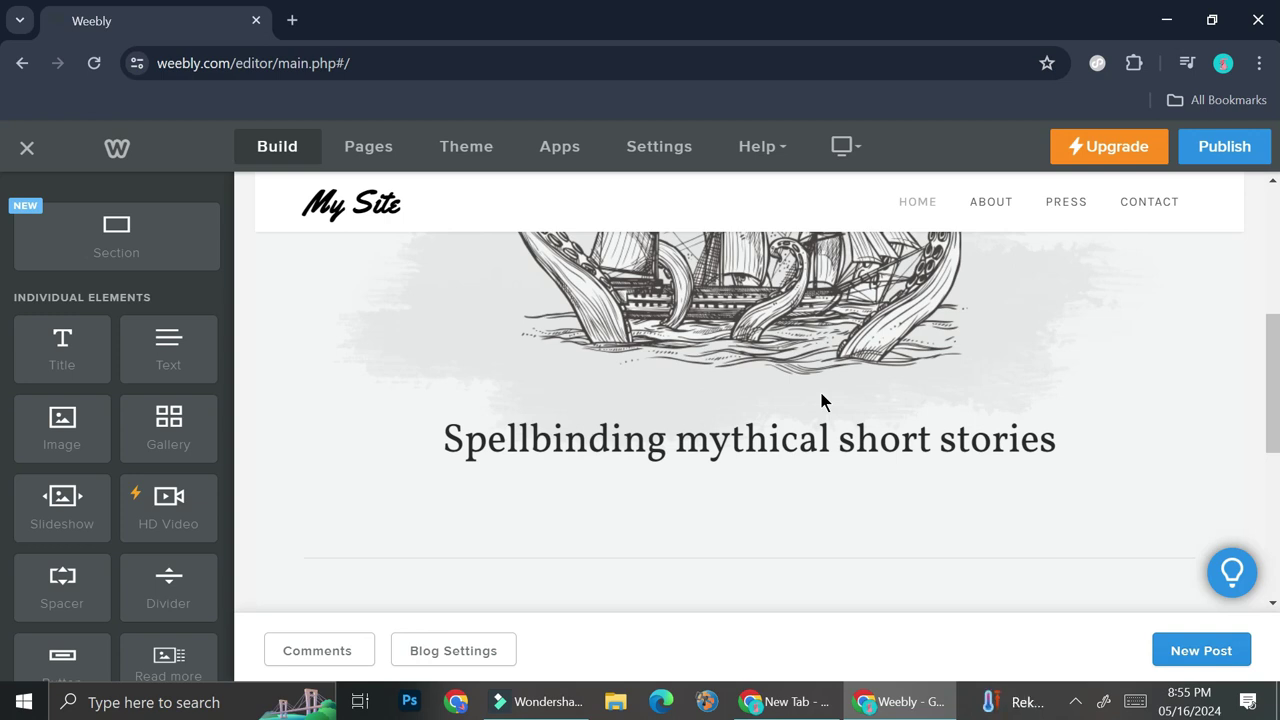
pyautogui.scroll(5, 820, 400)
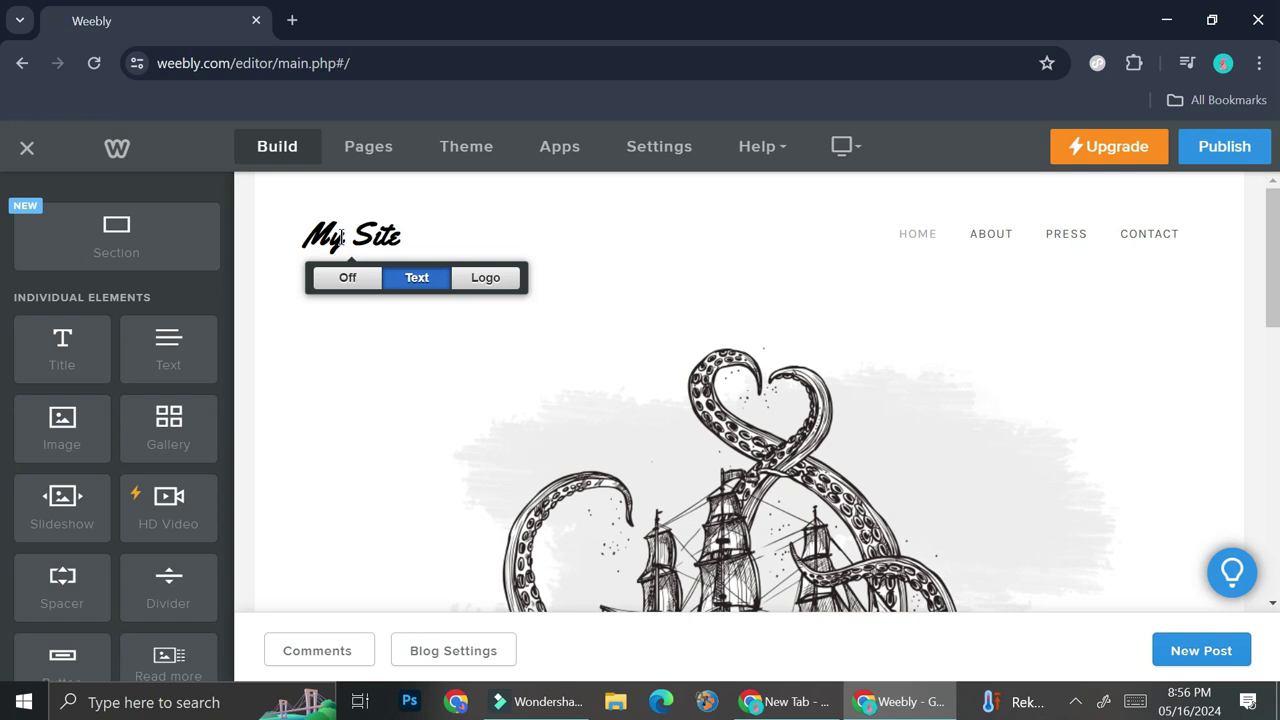
# Switch the site title off and back to text, and change its wording to "Do Mind Me".
pyautogui.click(346, 279)
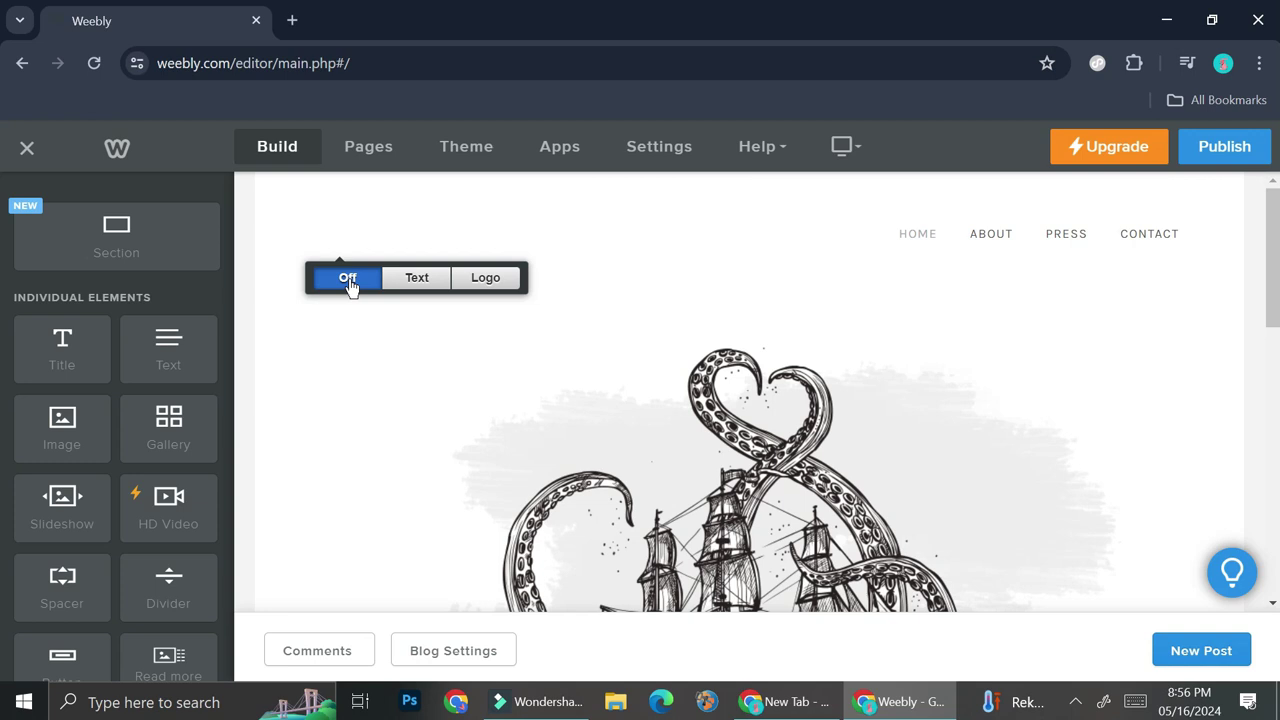
pyautogui.click(414, 283)
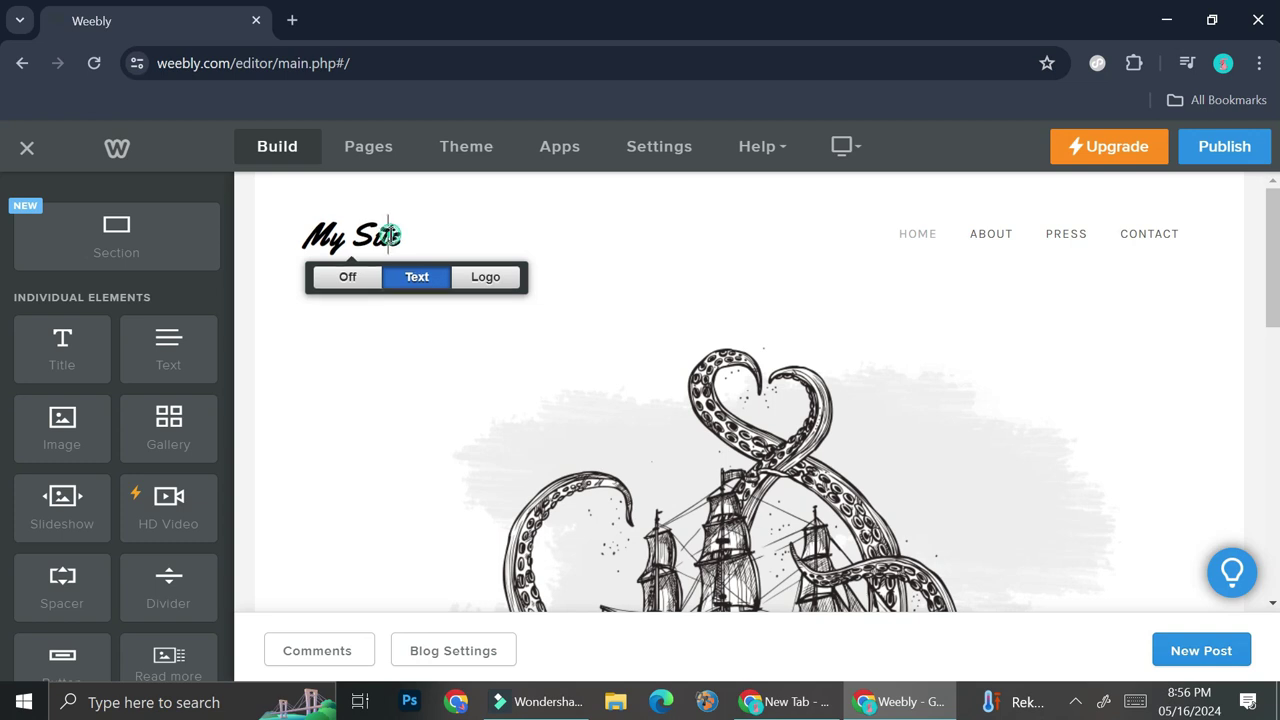
pyautogui.click(403, 236)
pyautogui.moveTo(403, 238); pyautogui.dragTo(274, 216)
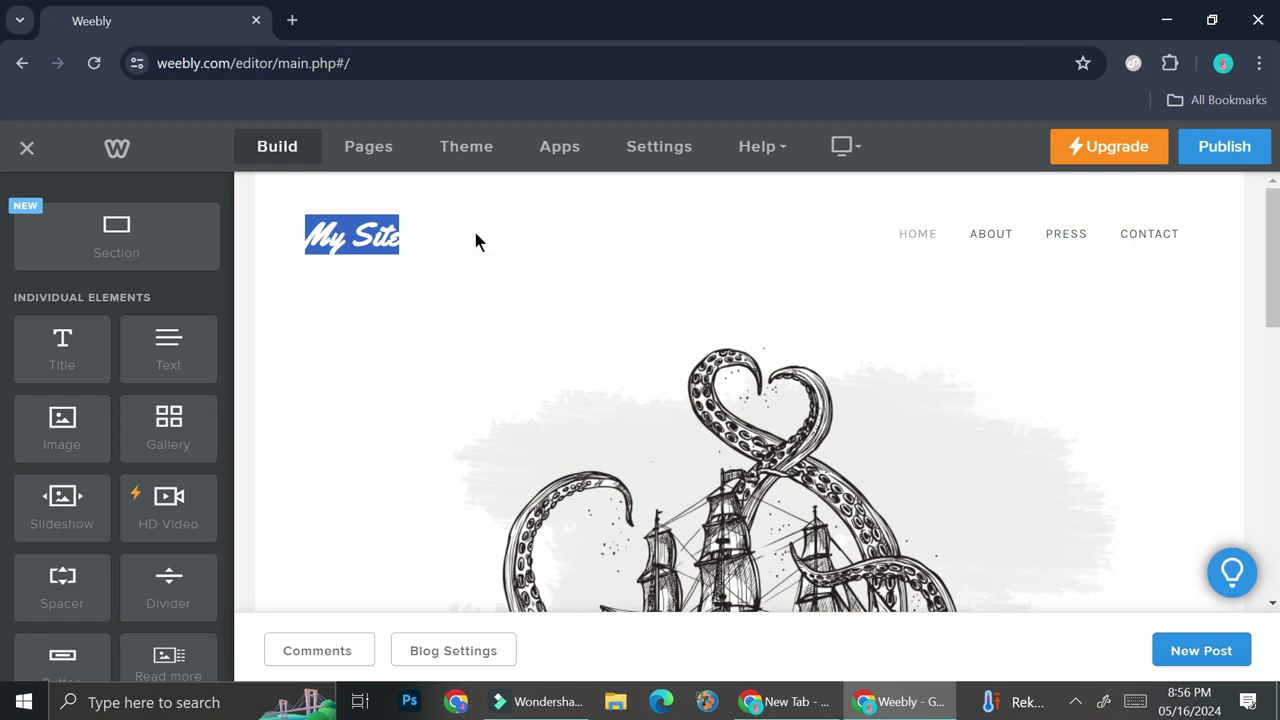
pyautogui.write('Do Min')
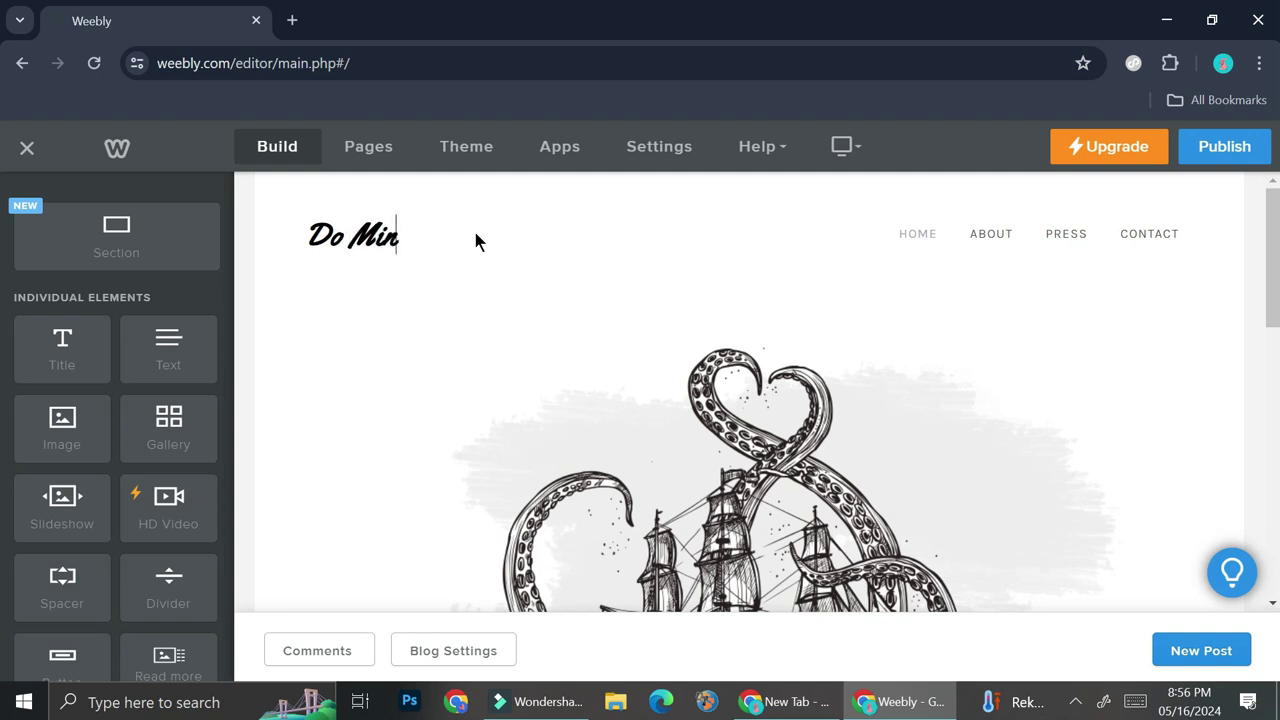
pyautogui.write('d Me')
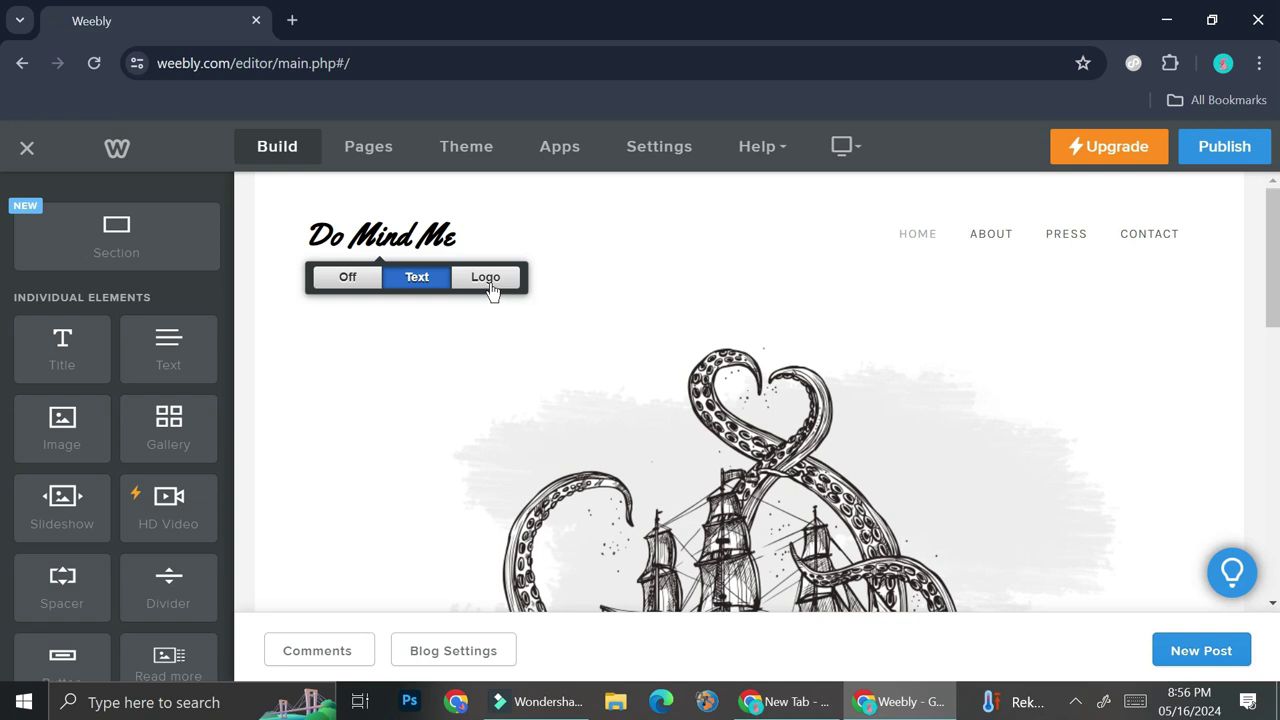
# Look at the image upload options for using a logo as the site title, and close them without uploading.
pyautogui.click(488, 280)
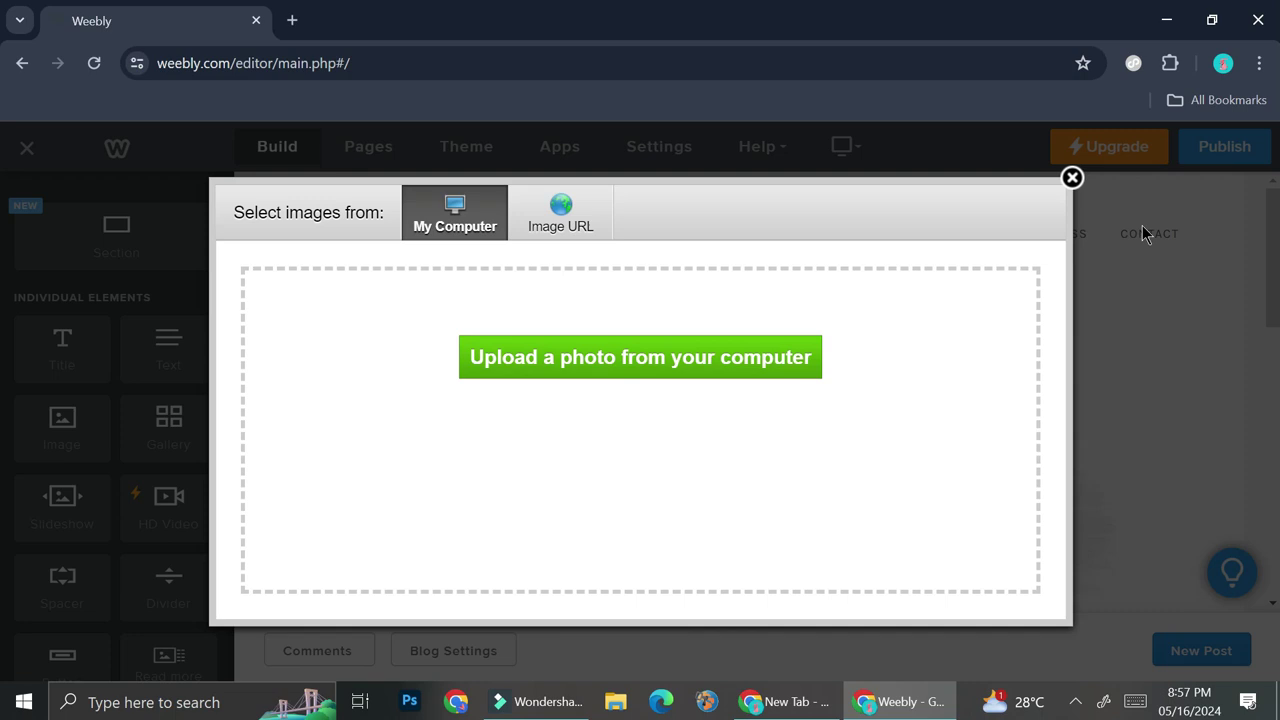
pyautogui.click(1072, 178)
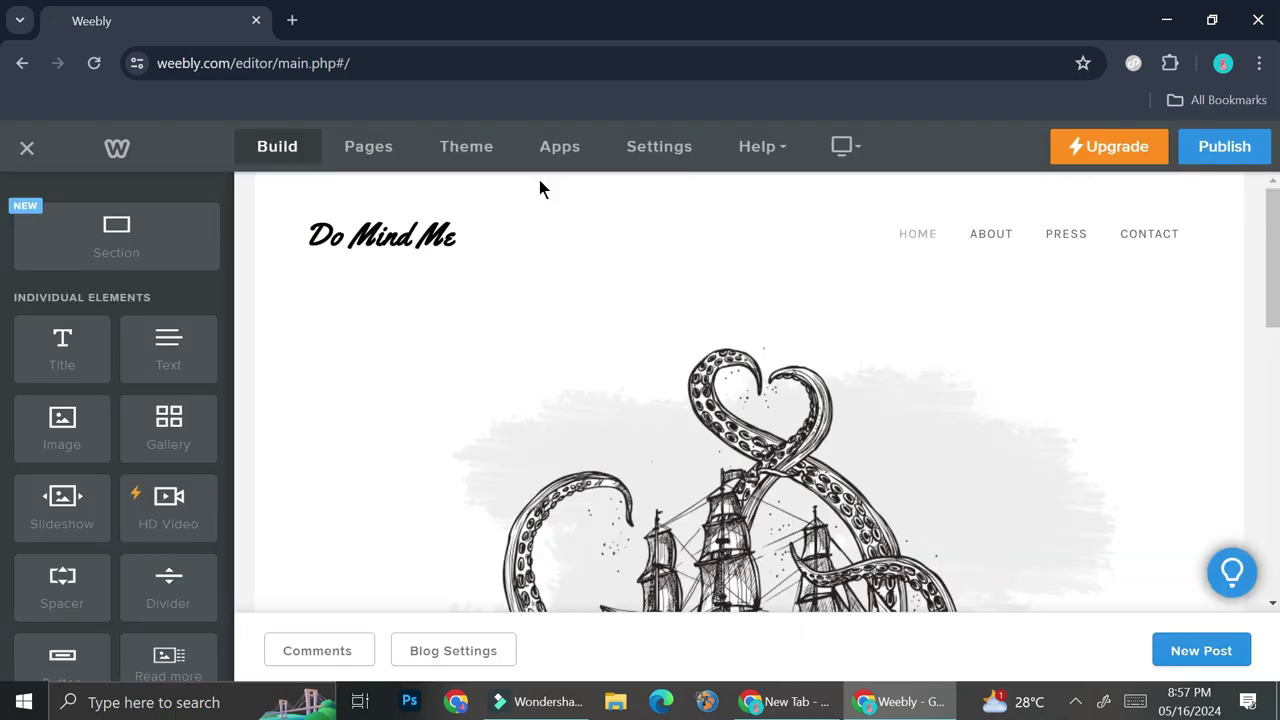
pyautogui.click(390, 240)
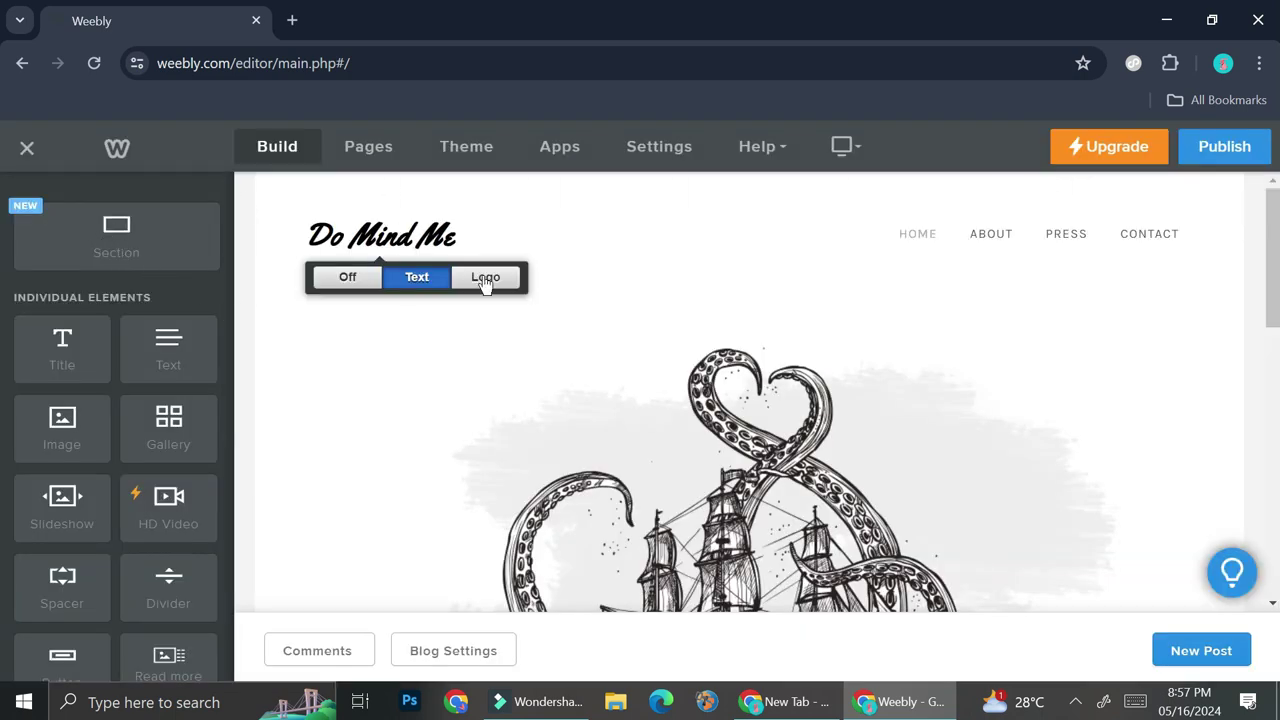
pyautogui.click(400, 237)
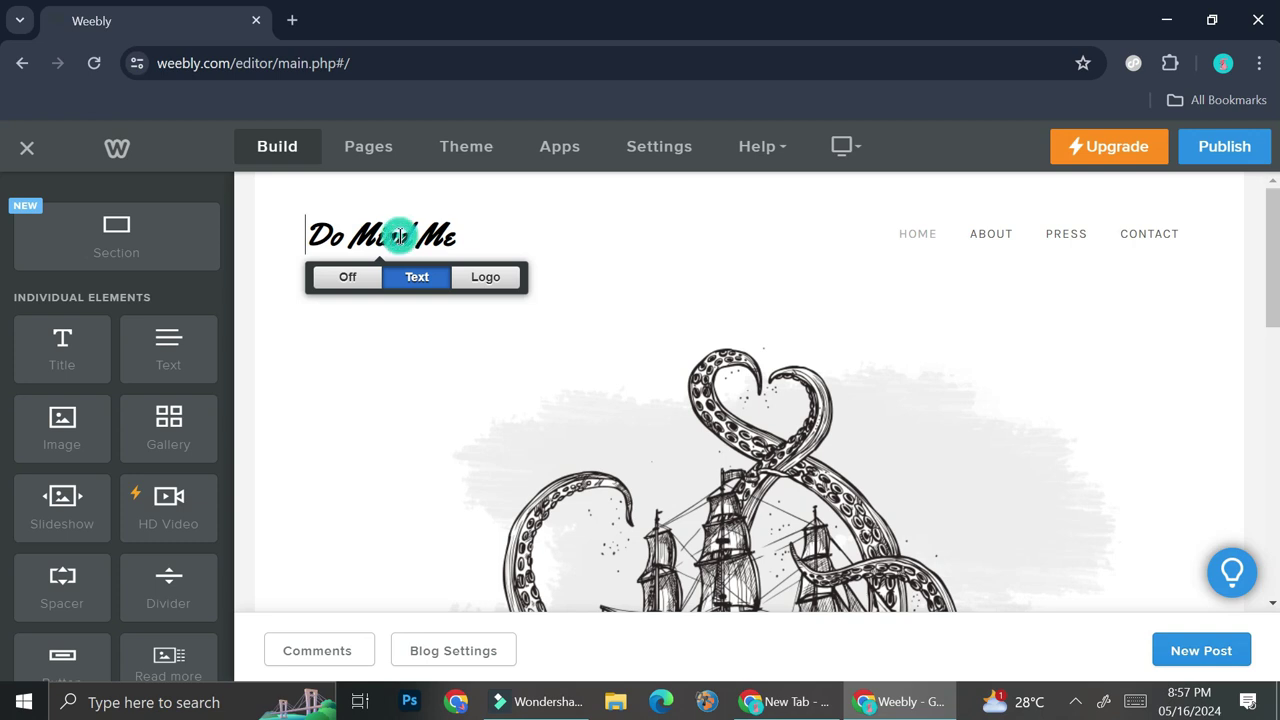
pyautogui.click(549, 263)
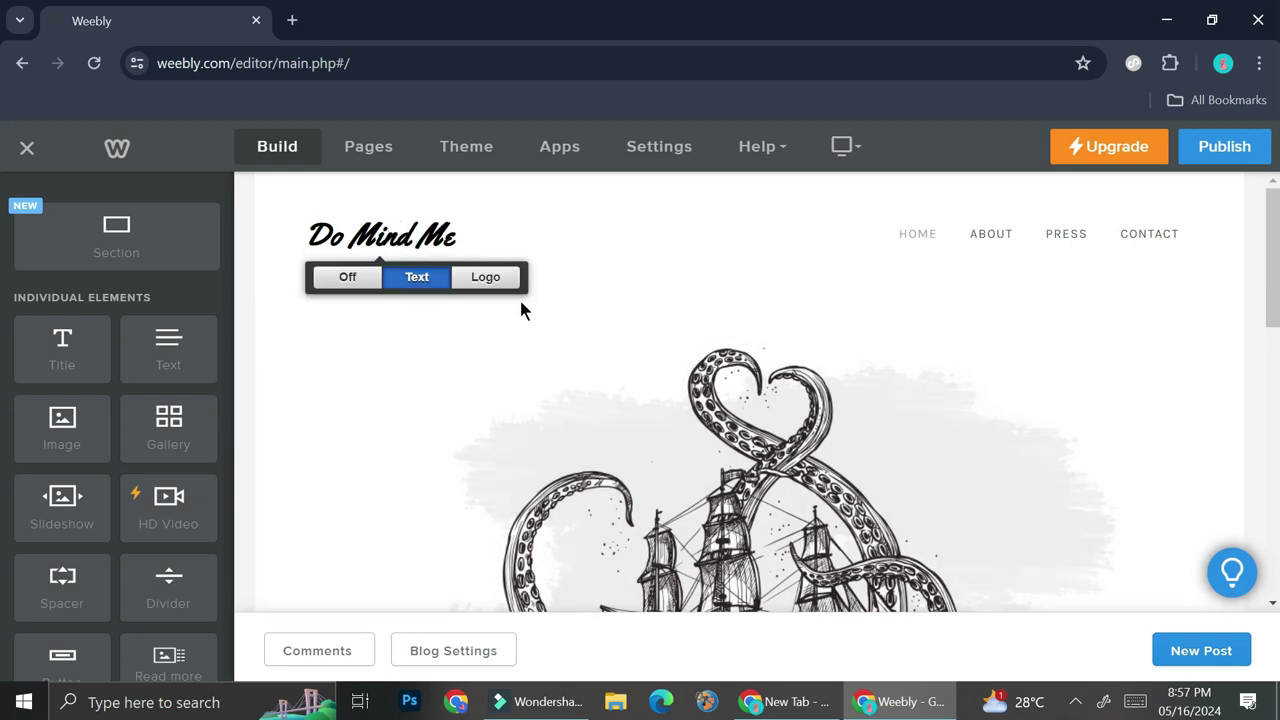
# Review the home page's header section and its option for replacing the header layout, and cancel the replacement.
pyautogui.scroll(-8, 742, 403)
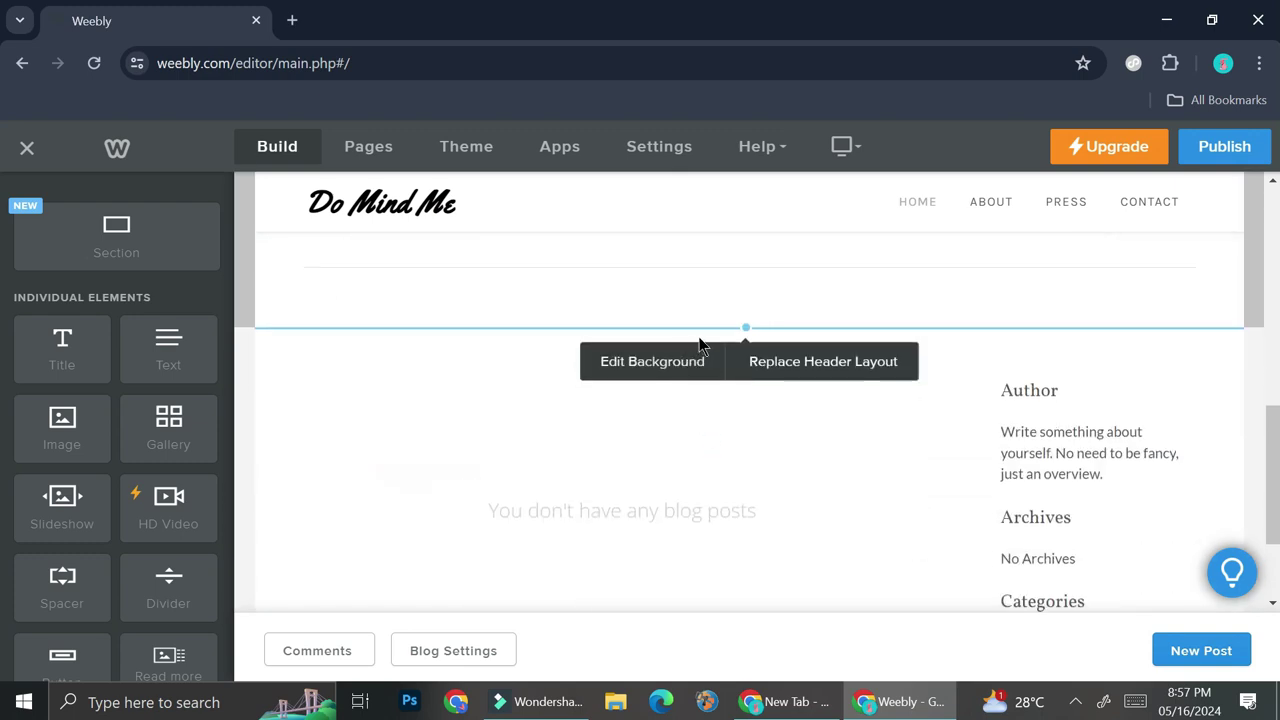
pyautogui.scroll(3, 718, 365)
pyautogui.scroll(4, 659, 372)
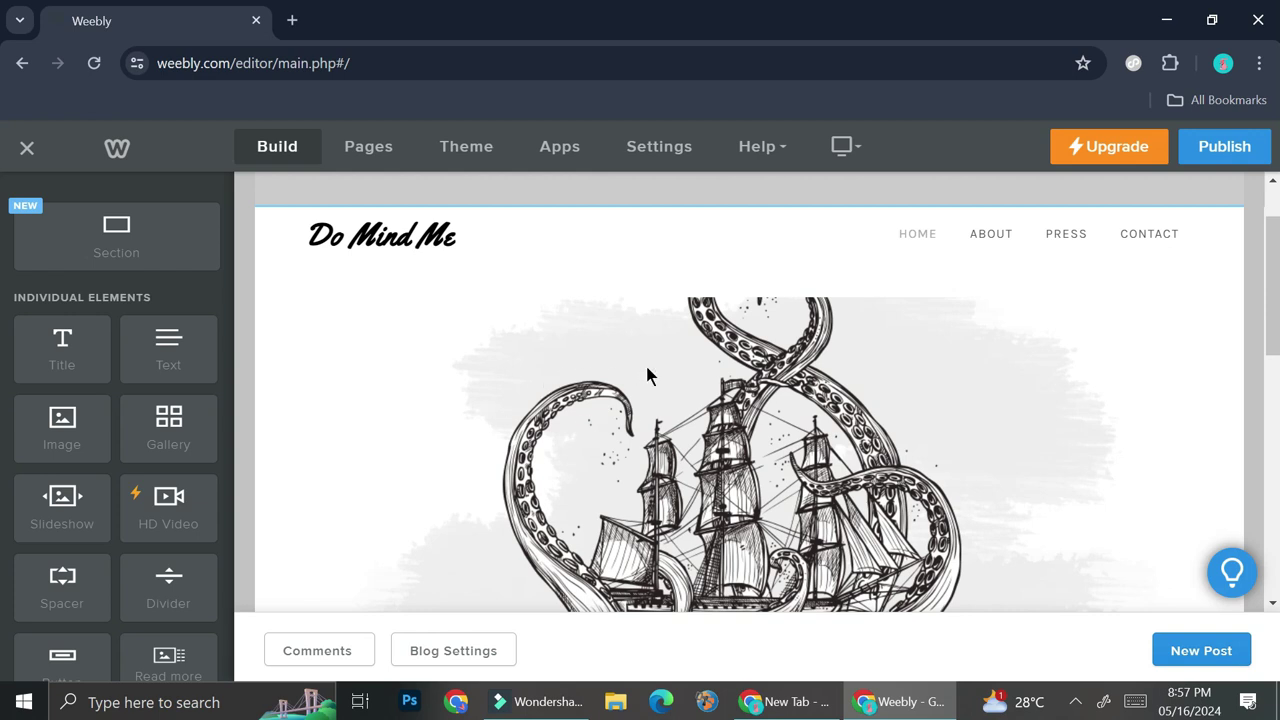
pyautogui.scroll(-5, 632, 400)
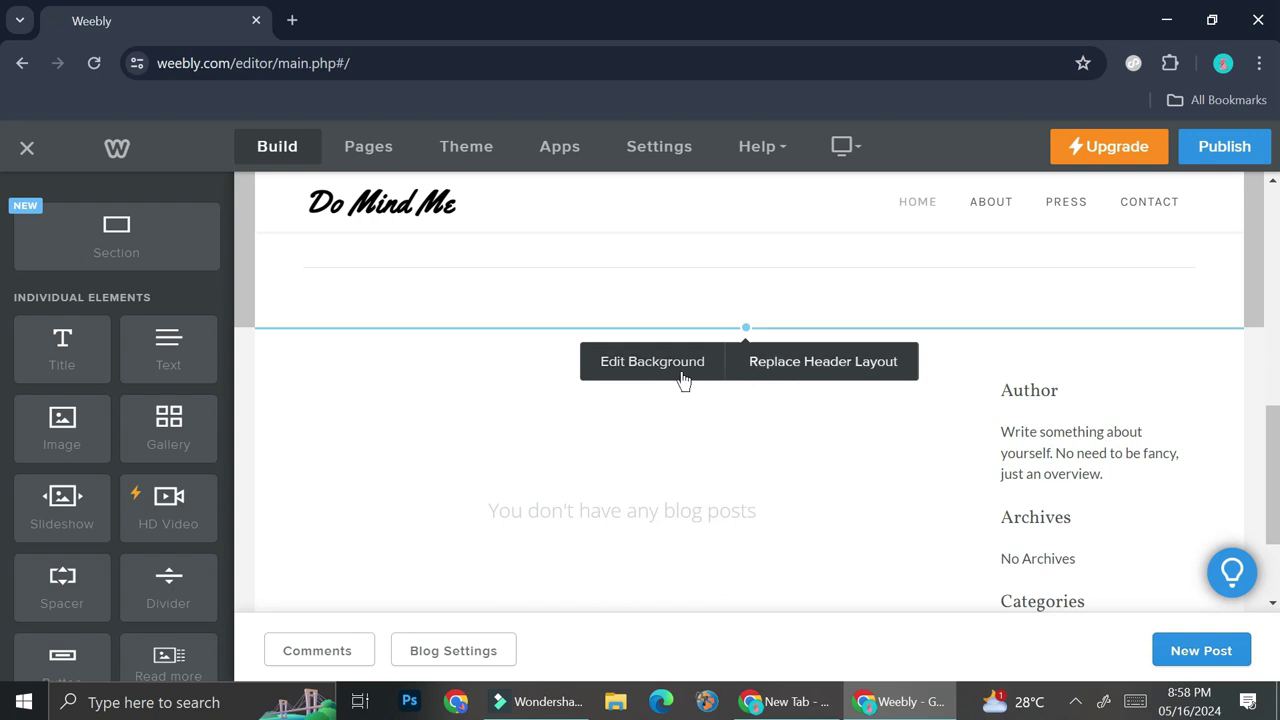
pyautogui.click(810, 368)
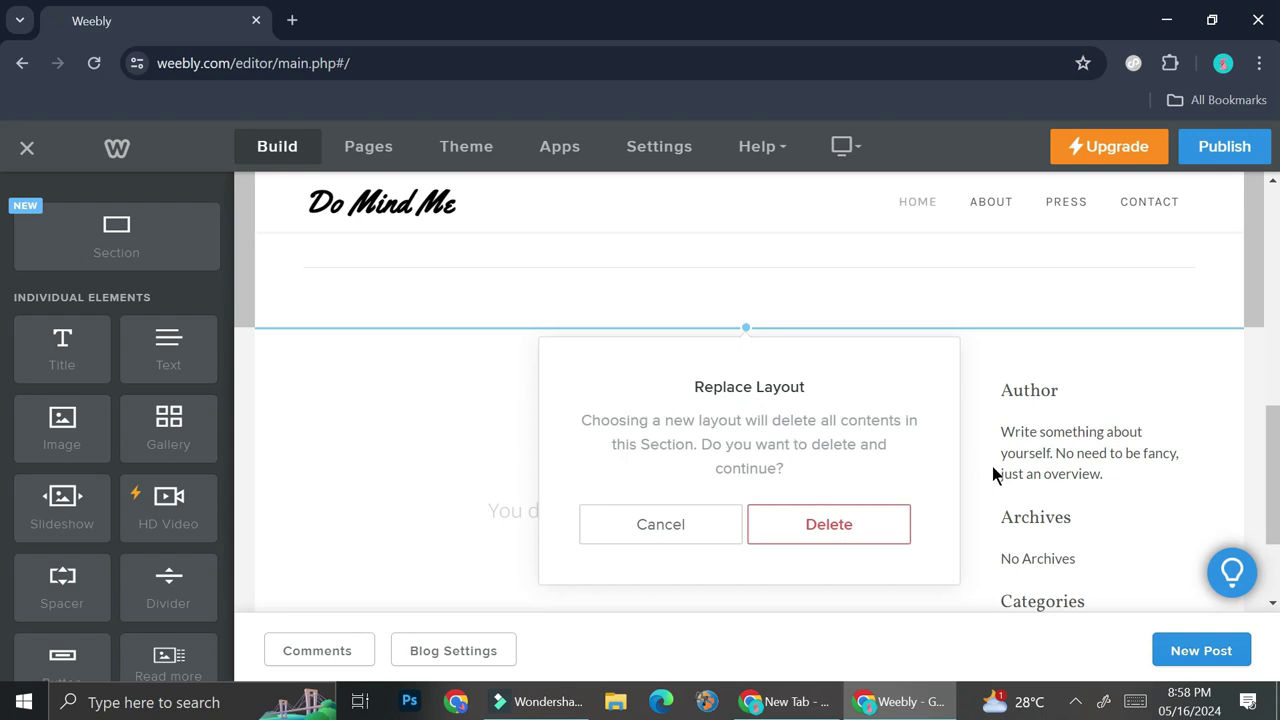
pyautogui.click(711, 535)
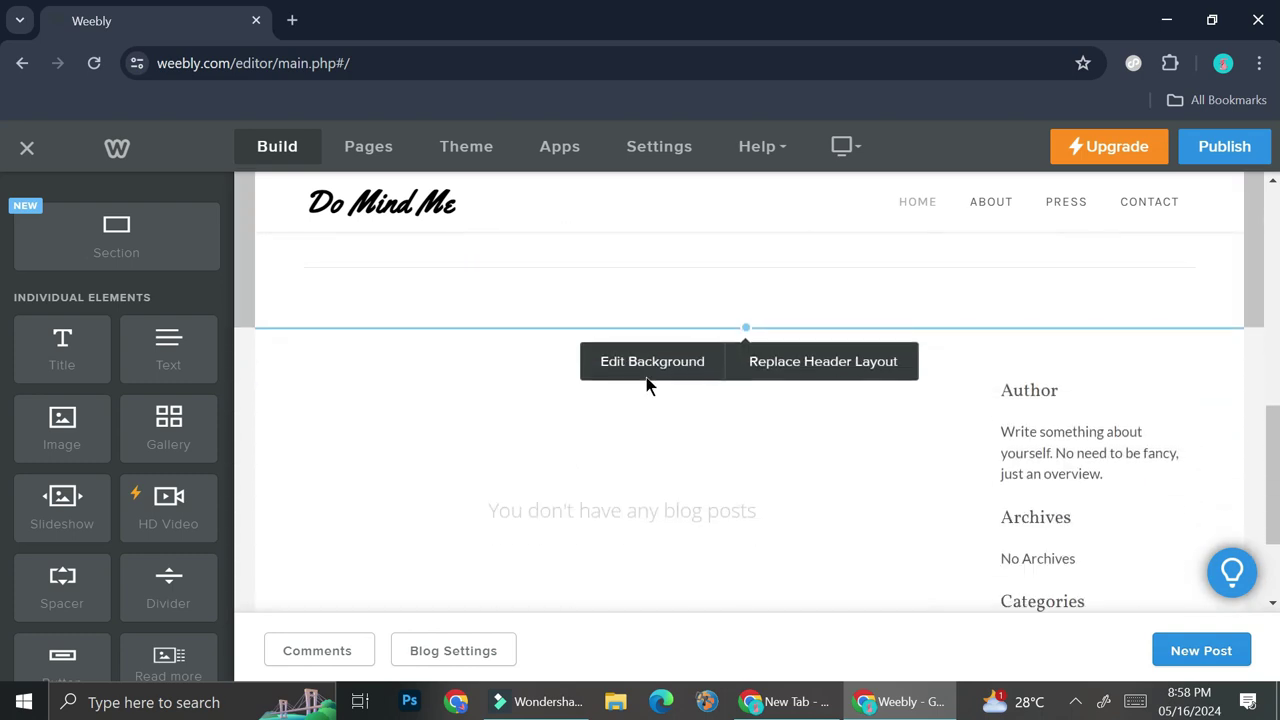
# Open the background settings of the home page's header.
pyautogui.click(650, 365)
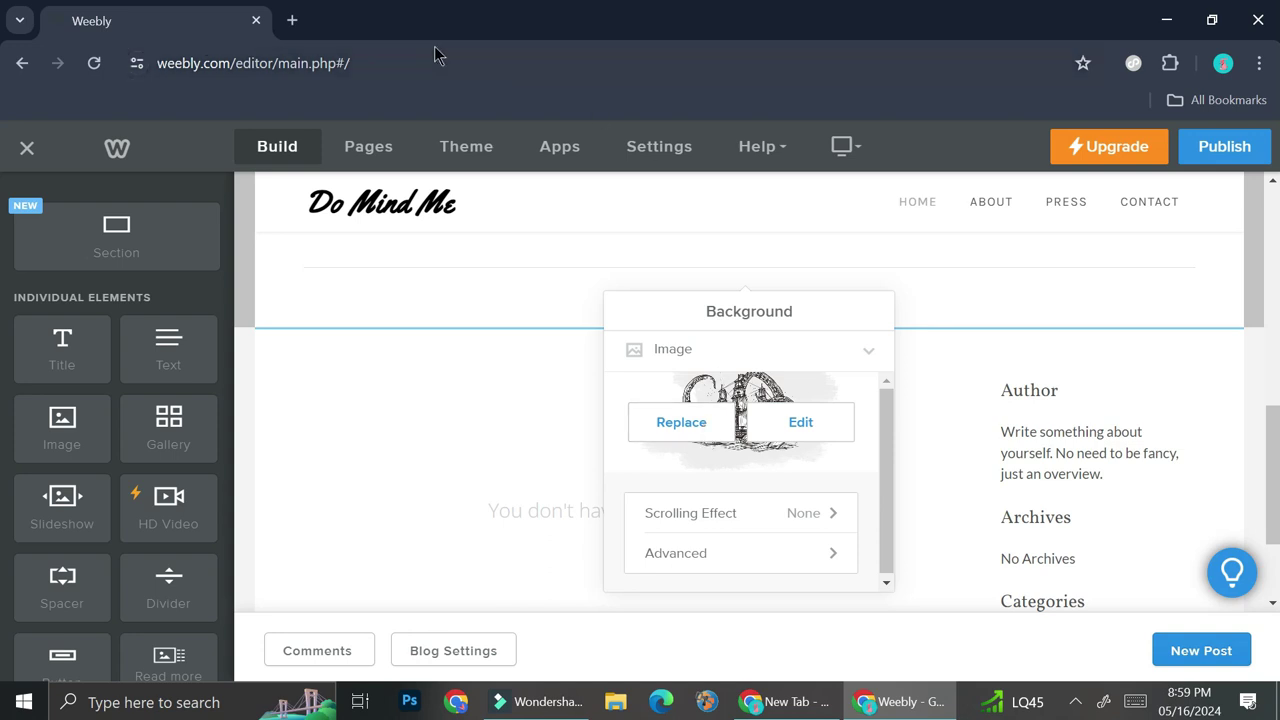
# Switch to Canva in a new browser tab and search its templates for "website".
pyautogui.click(289, 21)
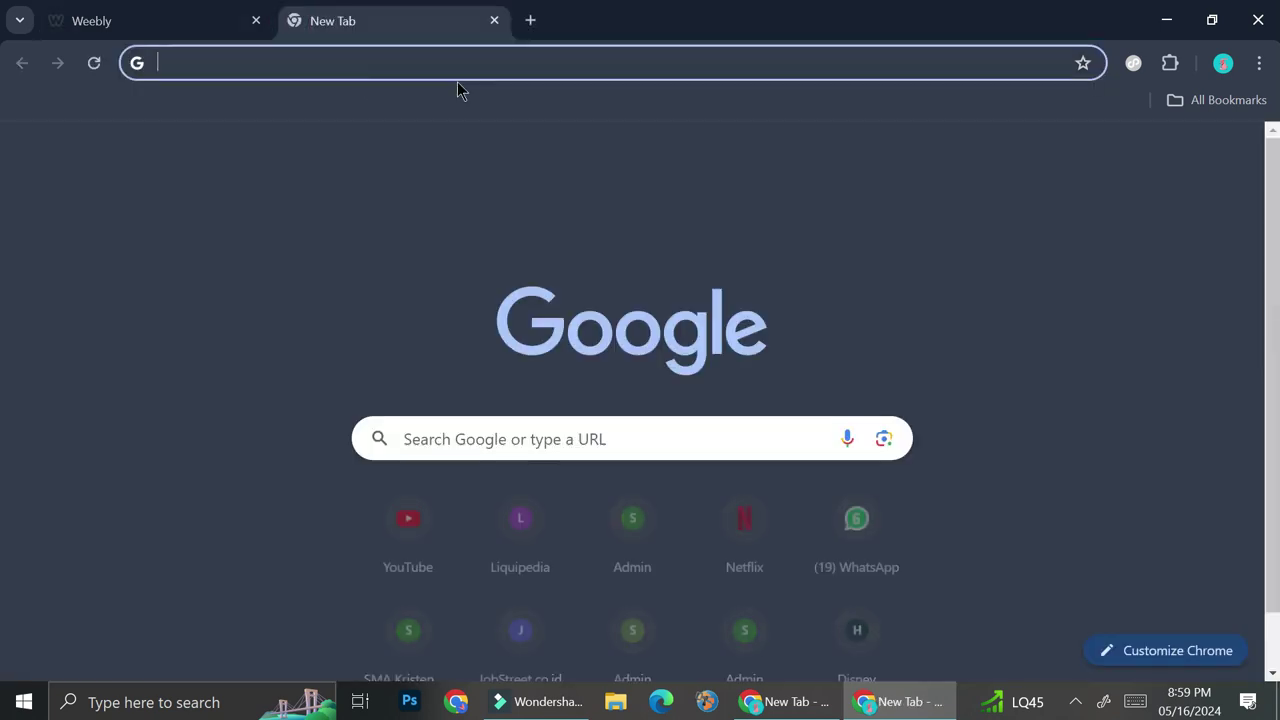
pyautogui.write('canva.com/projects')
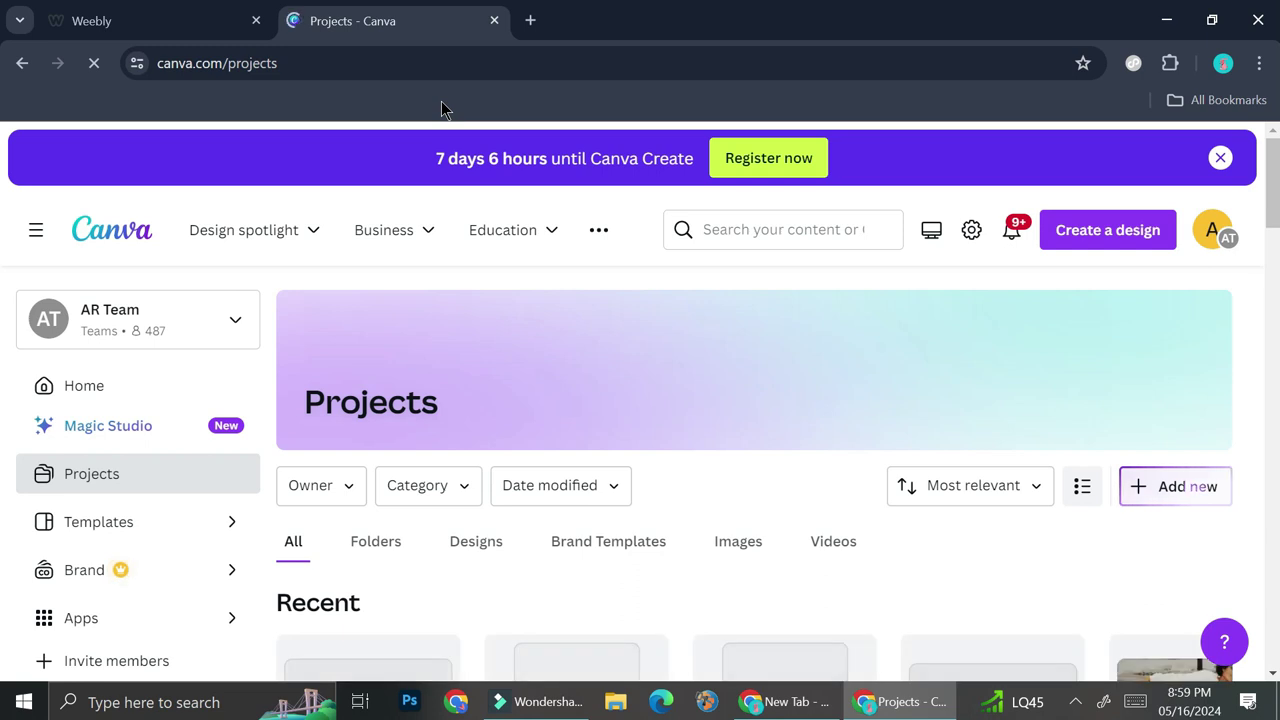
pyautogui.click(99, 400)
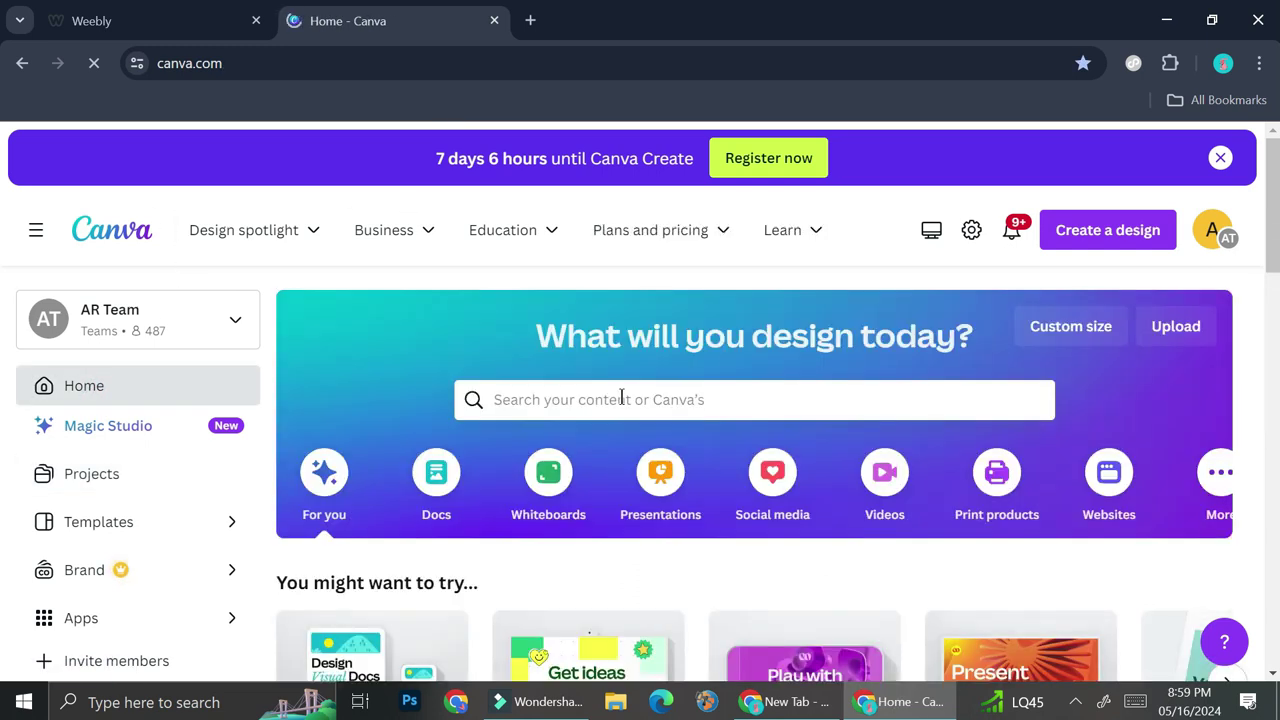
pyautogui.click(621, 399)
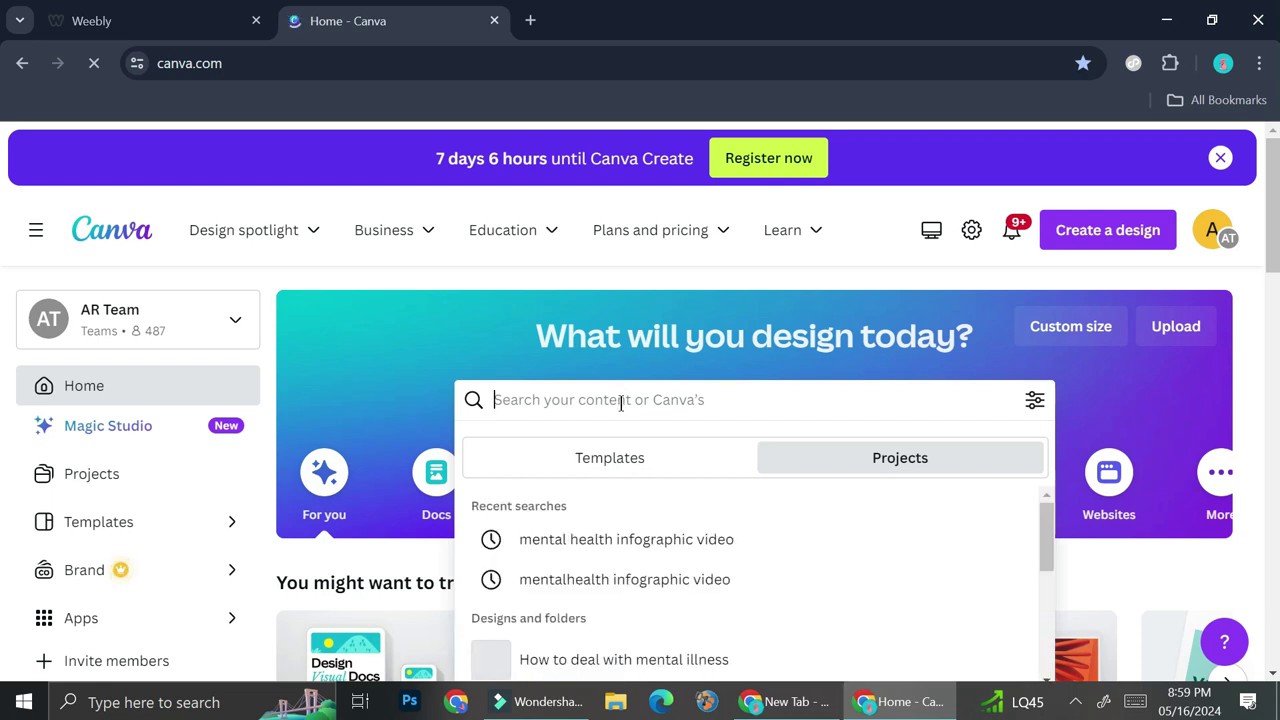
pyautogui.click(602, 461)
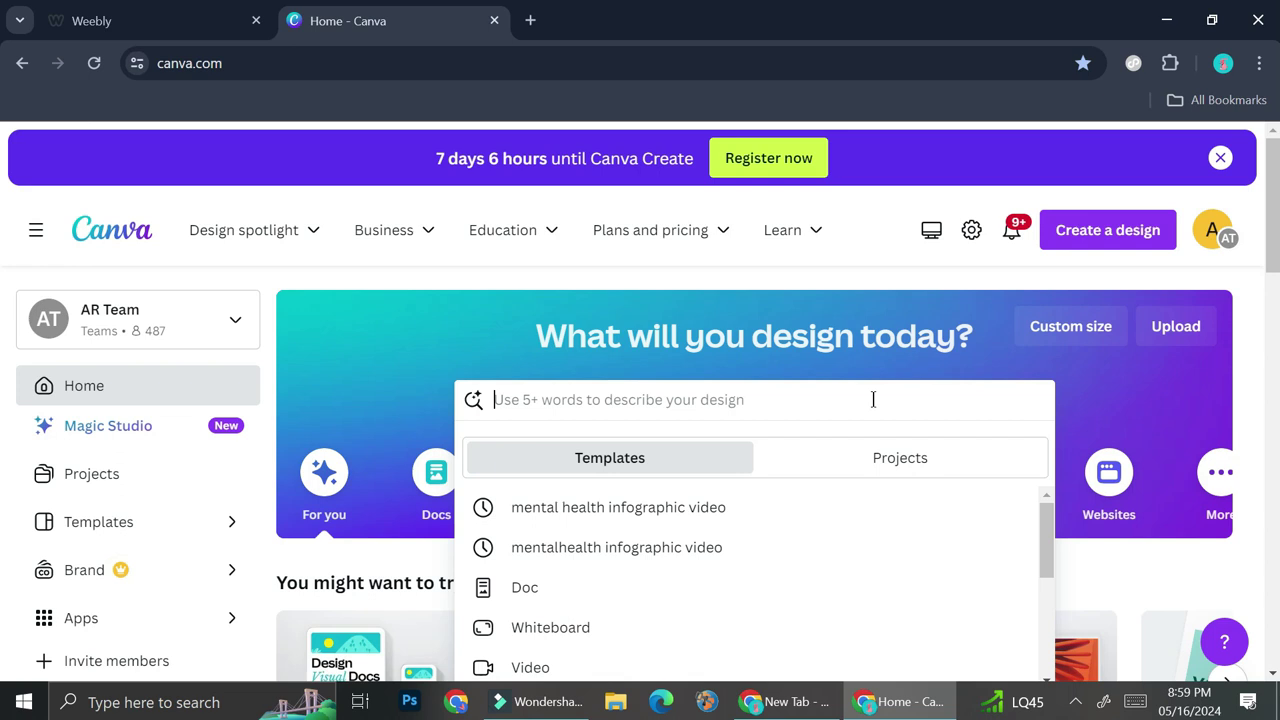
pyautogui.write('web')
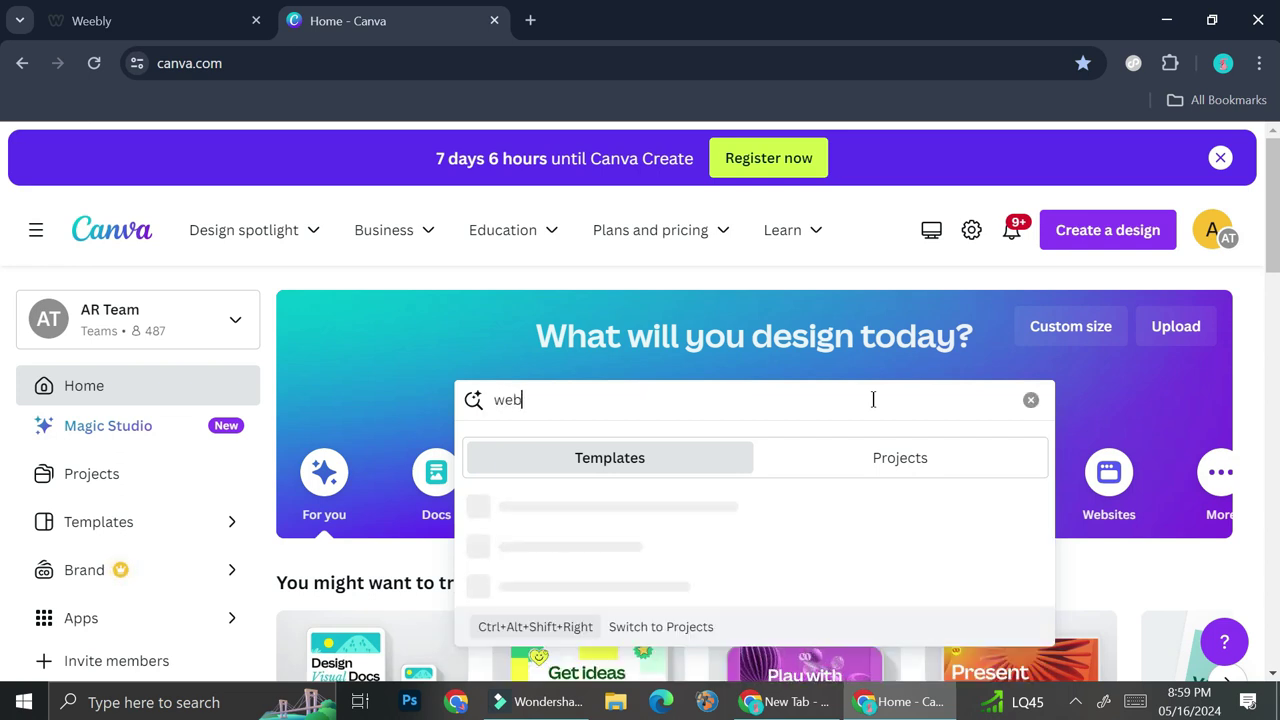
pyautogui.write('site')
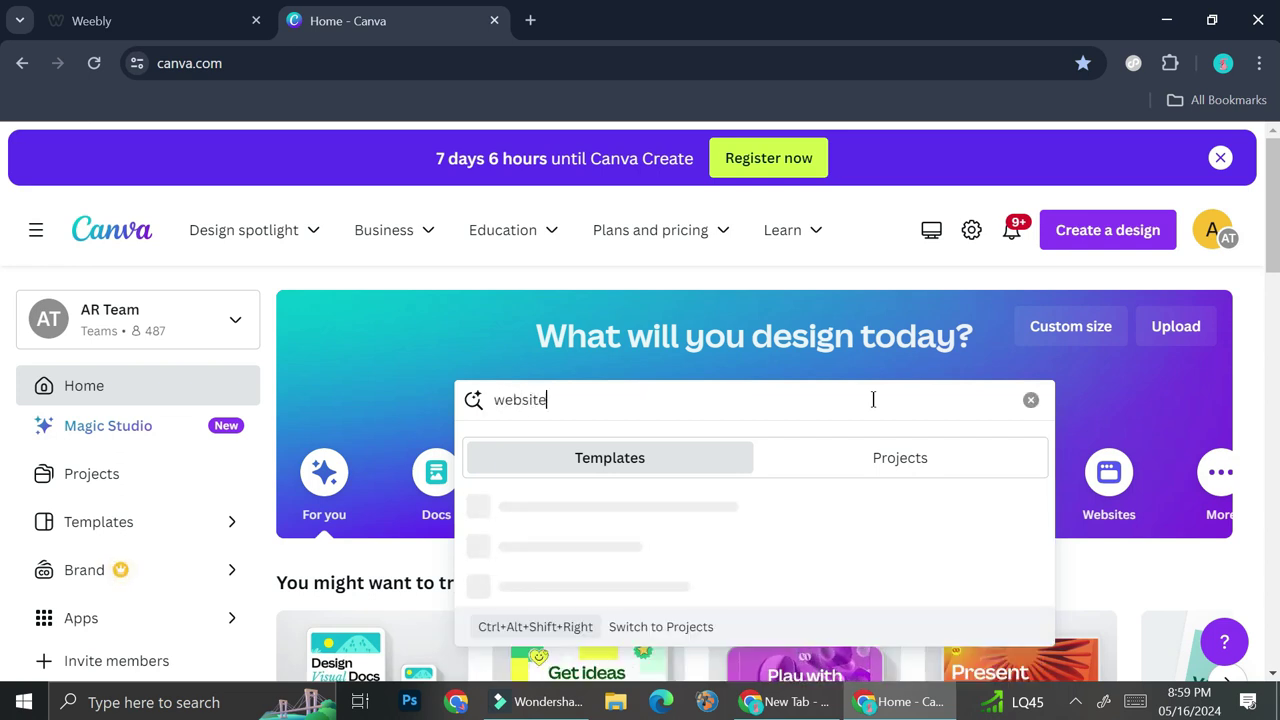
pyautogui.press('Return')
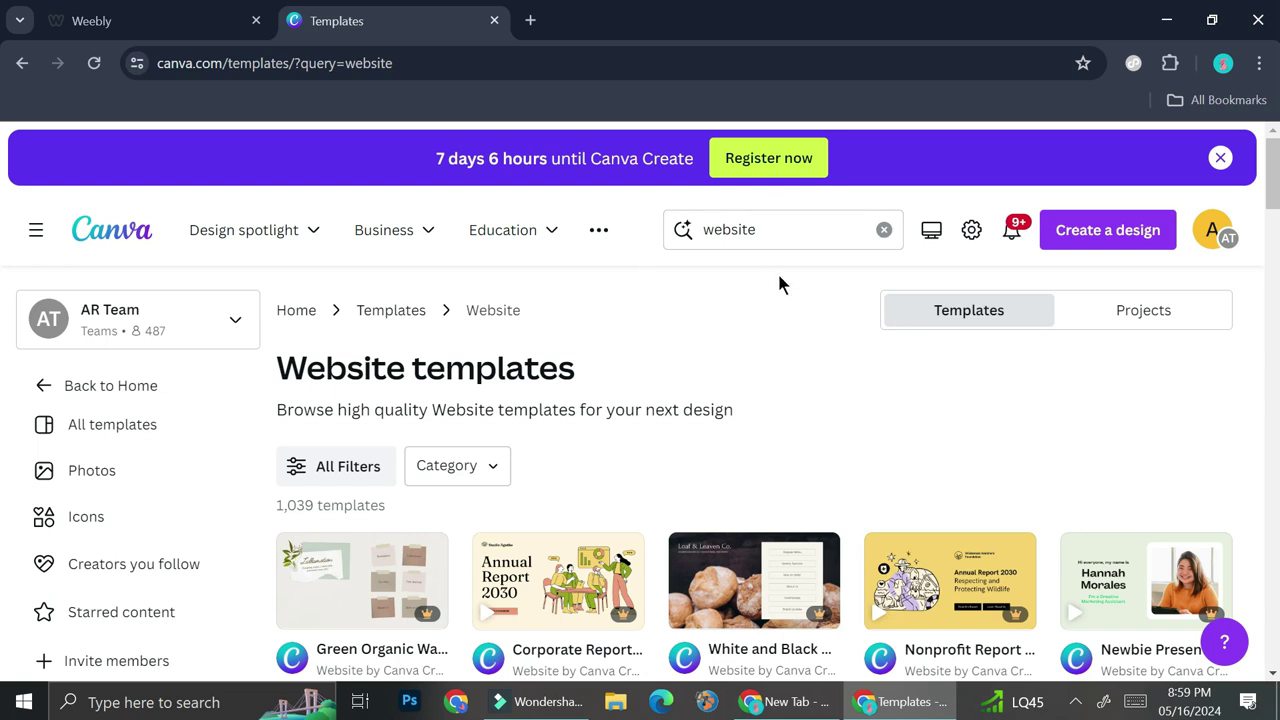
# Browse the website templates, preview the white and black Brand Agency Portfolio Website, and return to Weebly by closing Canva.
pyautogui.scroll(-1, 795, 320)
pyautogui.scroll(-2, 795, 330)
pyautogui.scroll(-2, 792, 396)
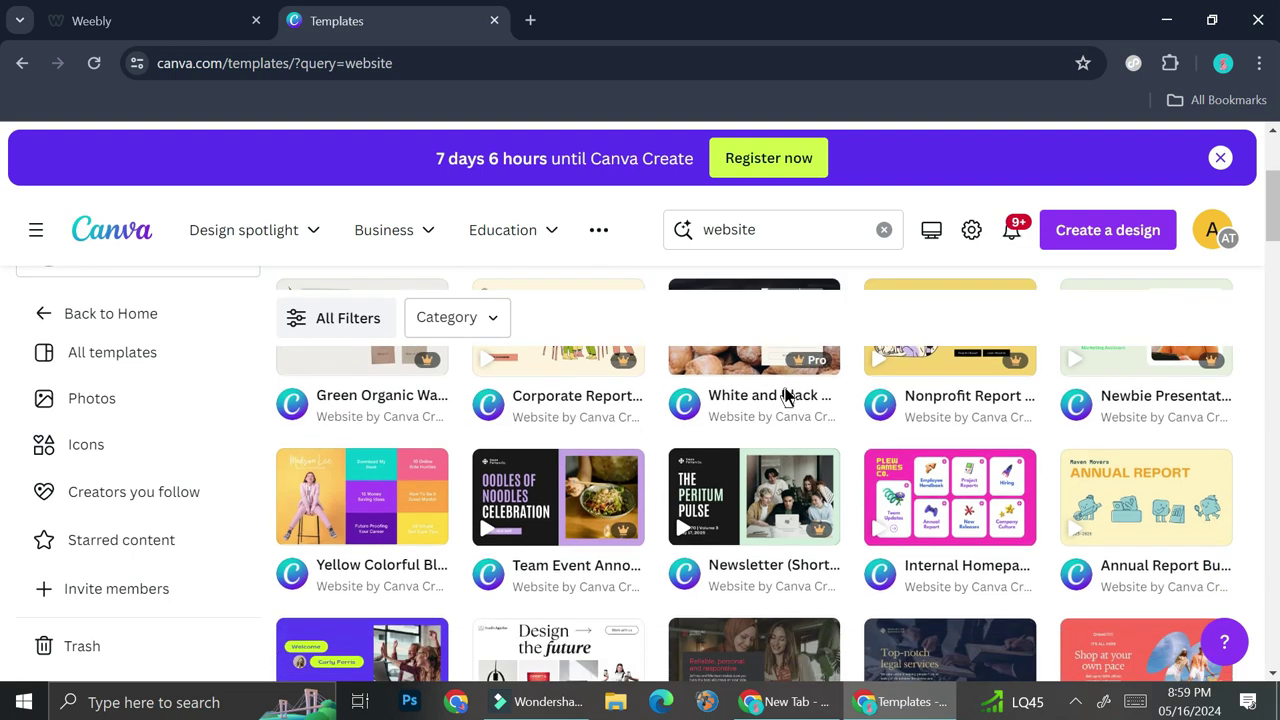
pyautogui.scroll(-2, 785, 395)
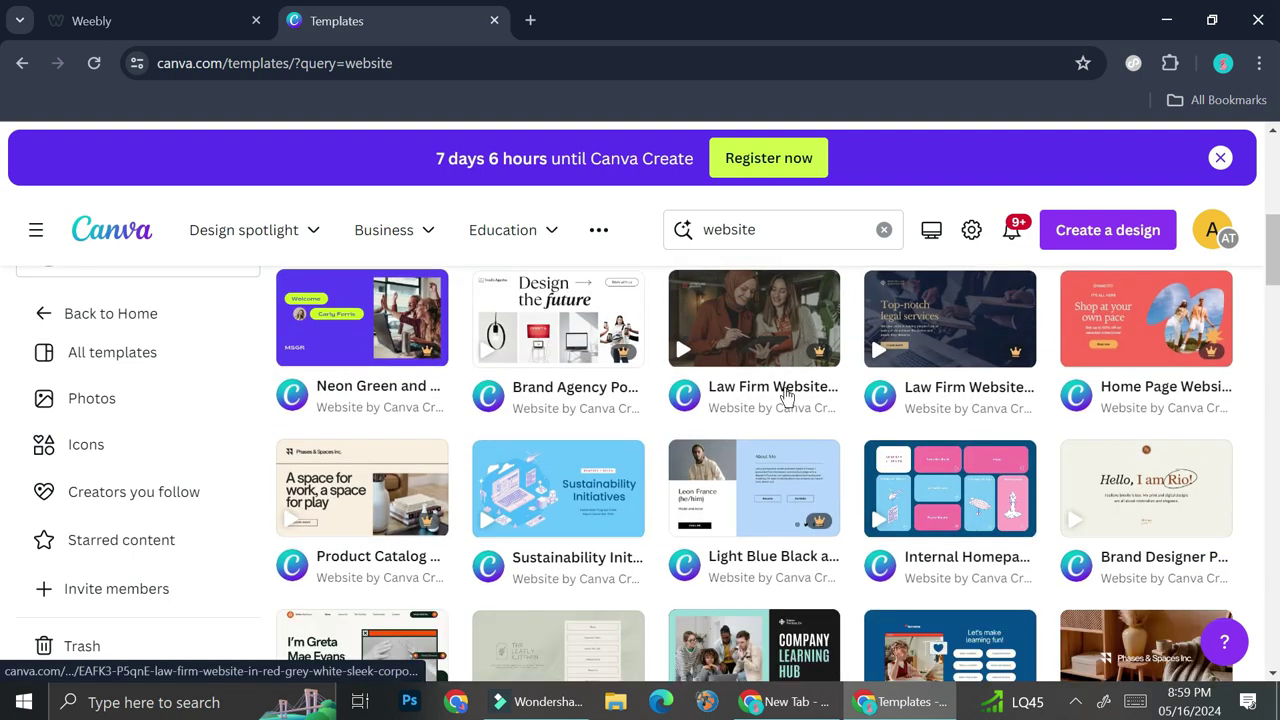
pyautogui.click(555, 333)
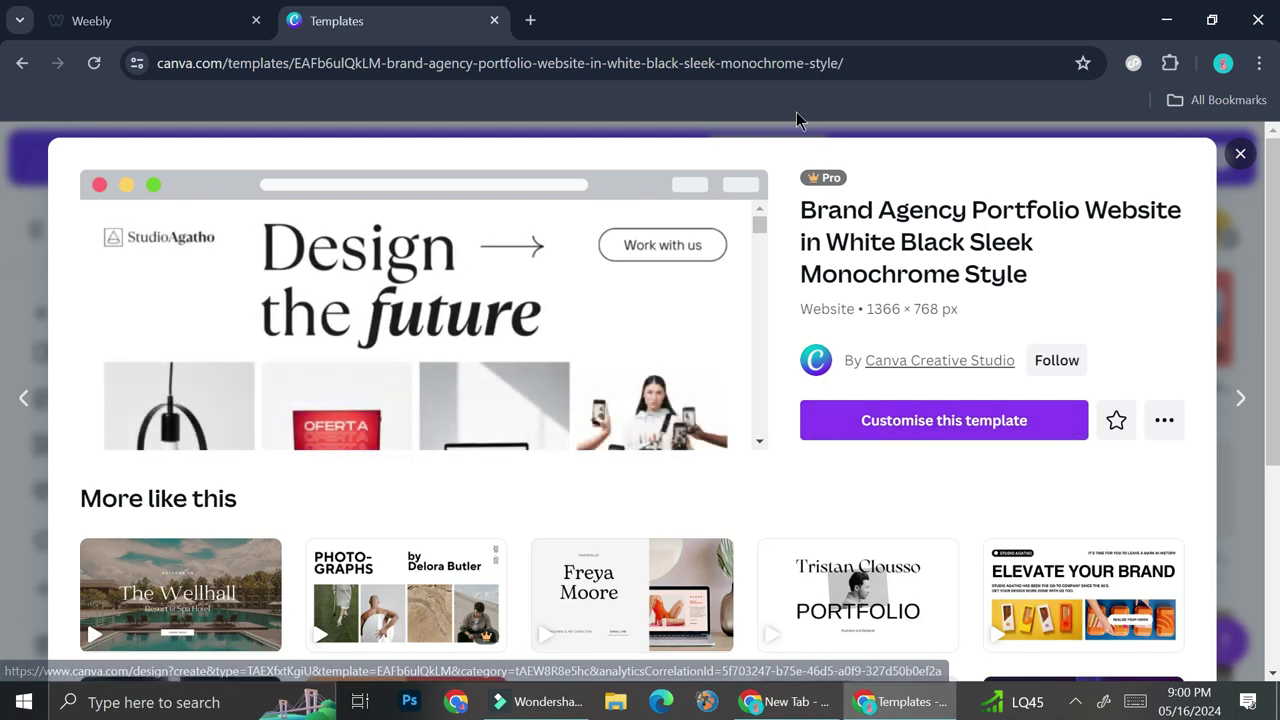
pyautogui.click(494, 20)
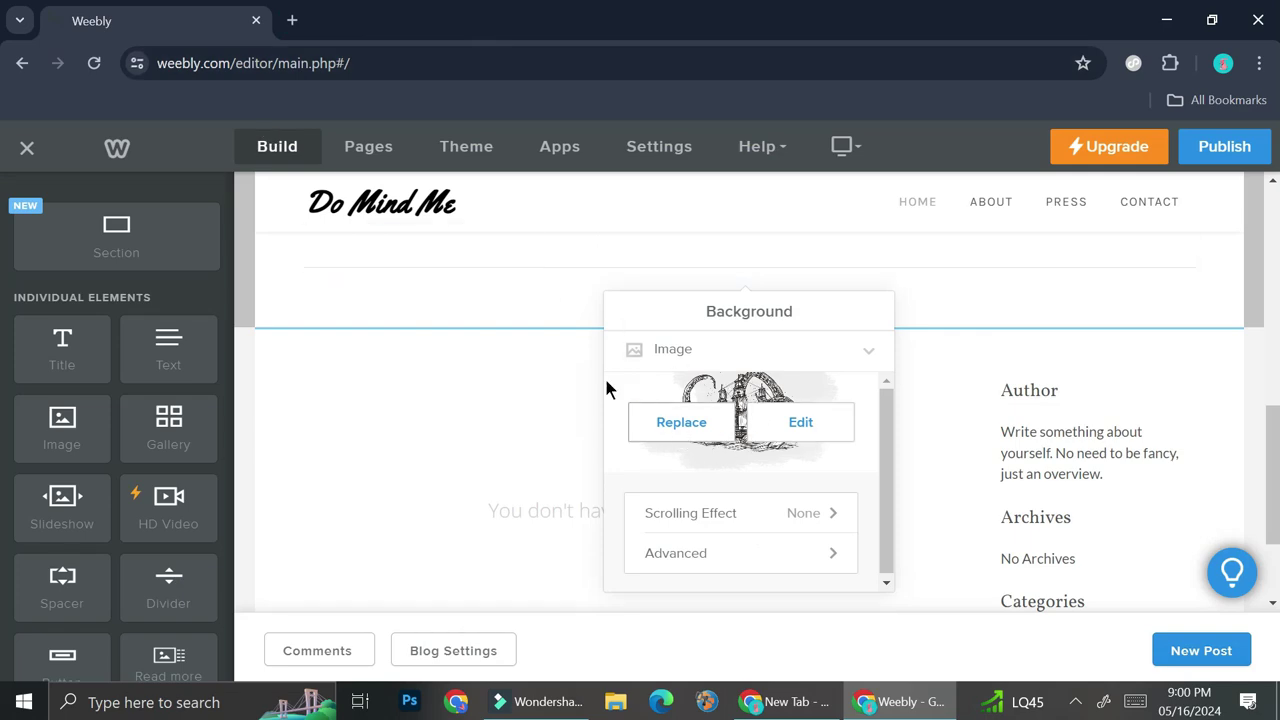
# Replace the header's background image with the pink flower and bracelet photo from the computer, and save it.
pyautogui.click(690, 422)
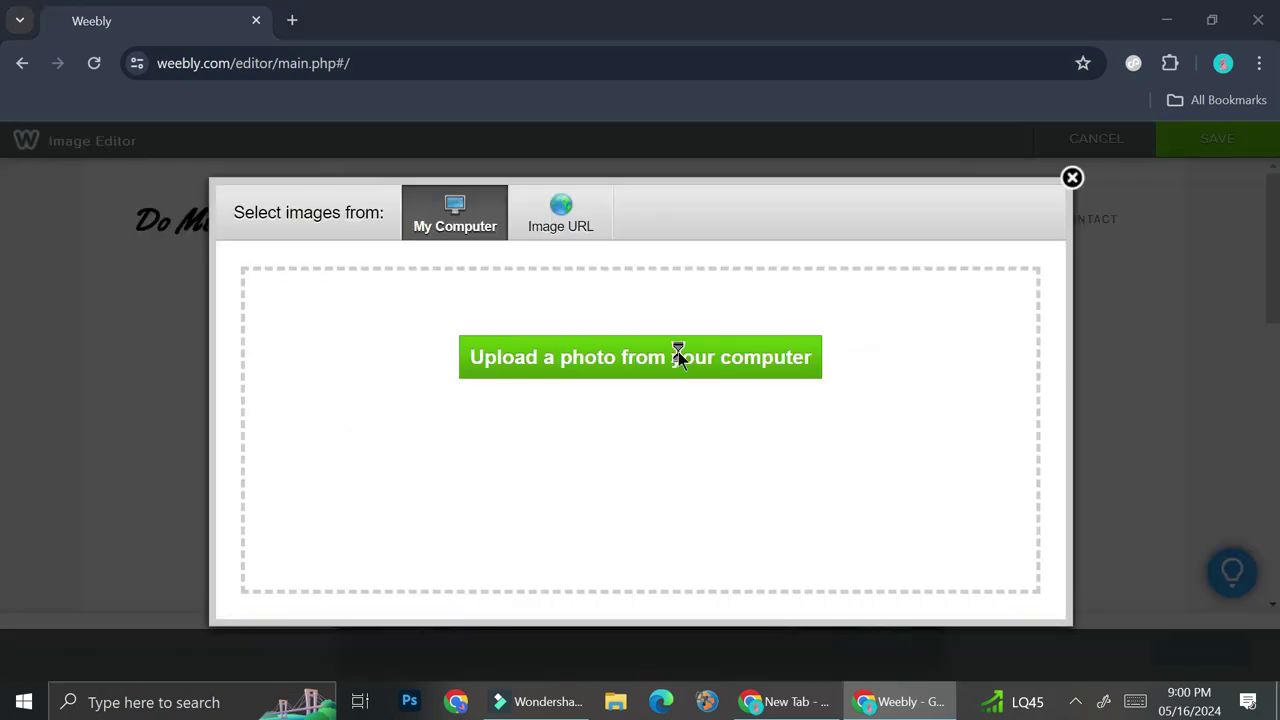
pyautogui.click(678, 351)
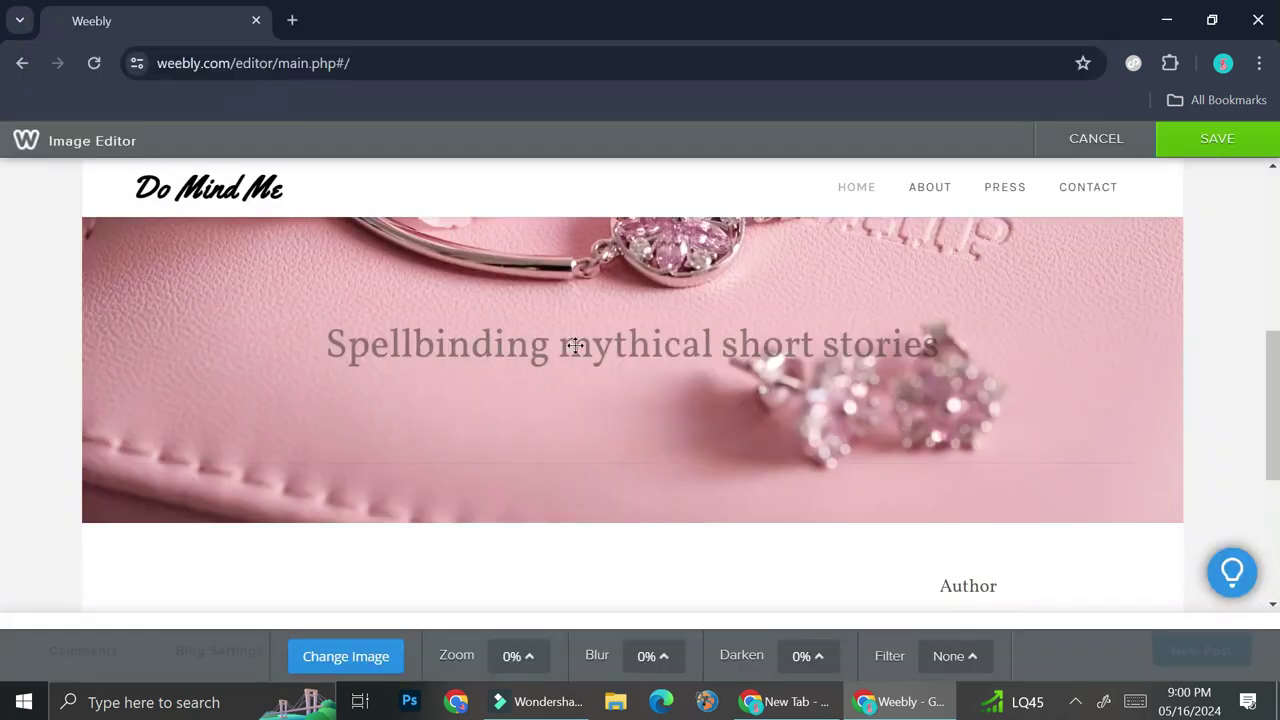
pyautogui.scroll(3, 576, 344)
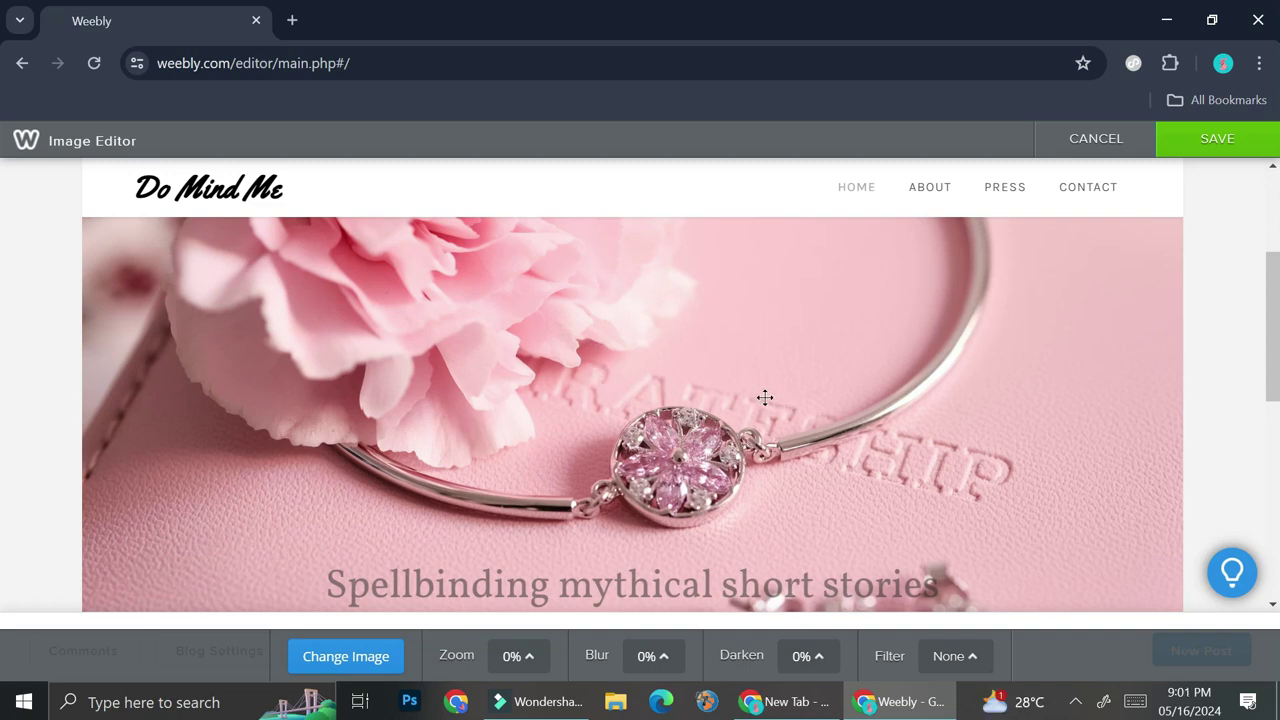
pyautogui.scroll(-2, 651, 403)
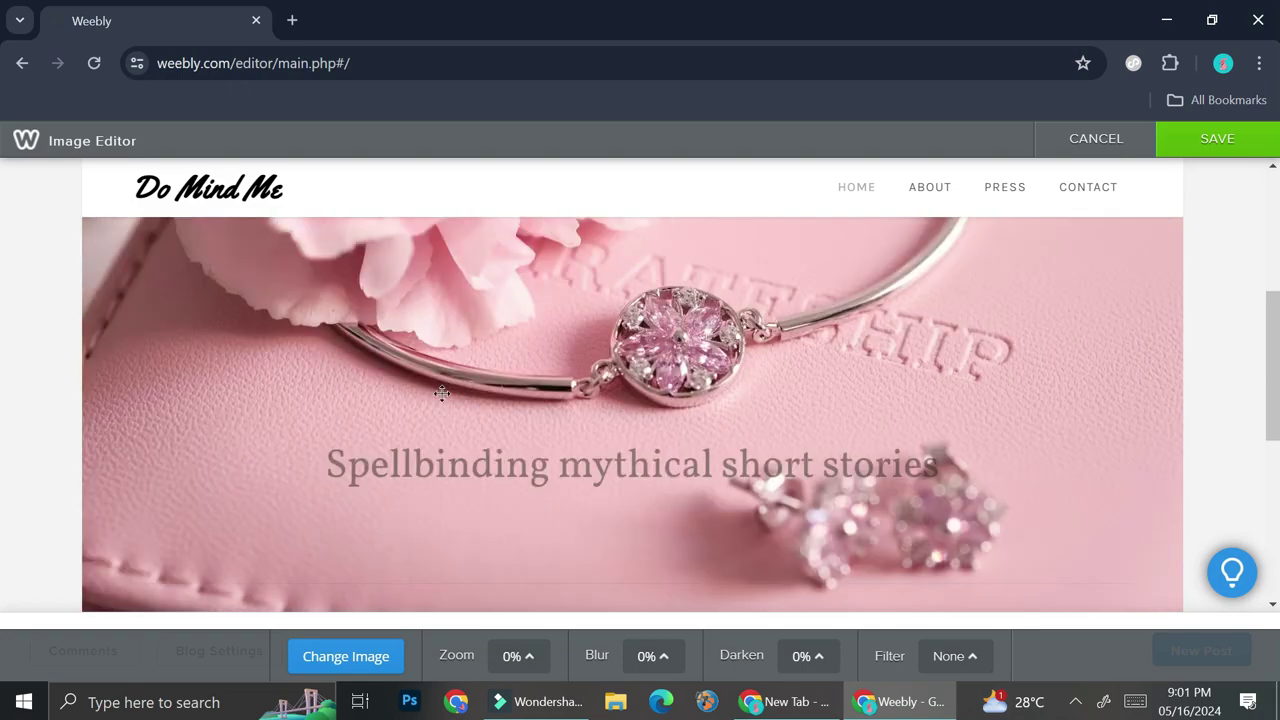
pyautogui.scroll(-3, 580, 402)
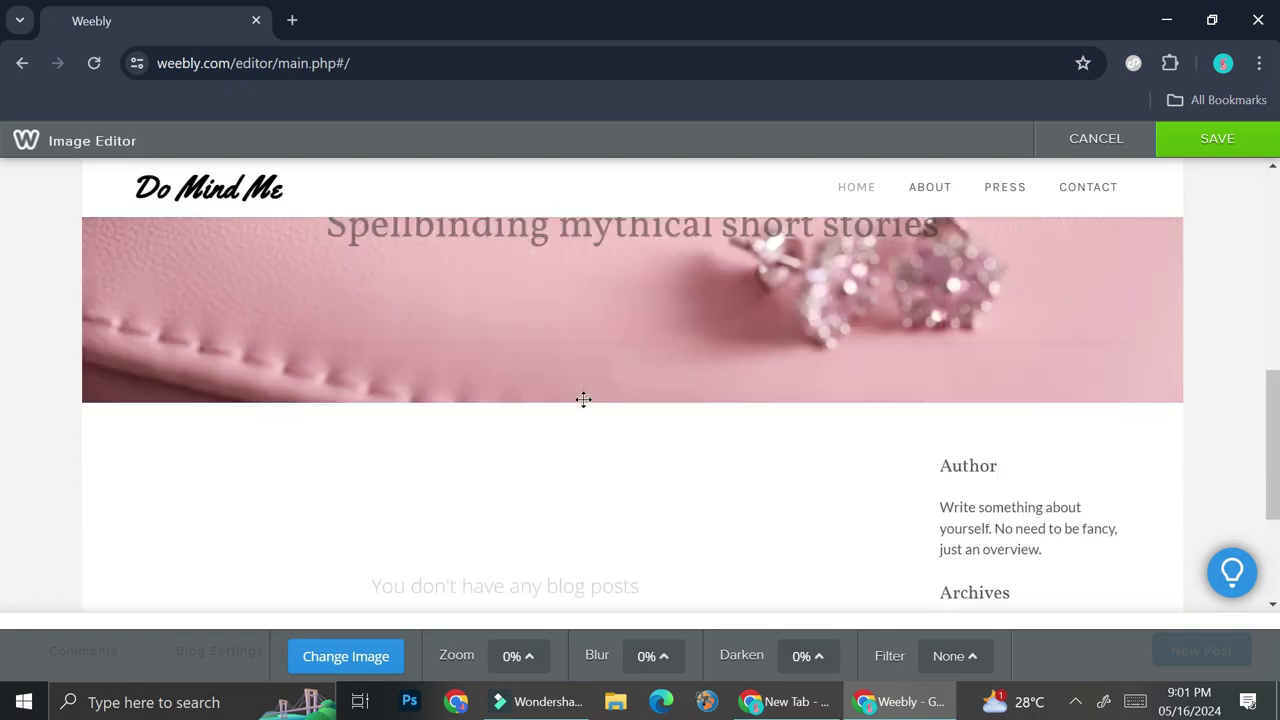
pyautogui.scroll(4, 583, 399)
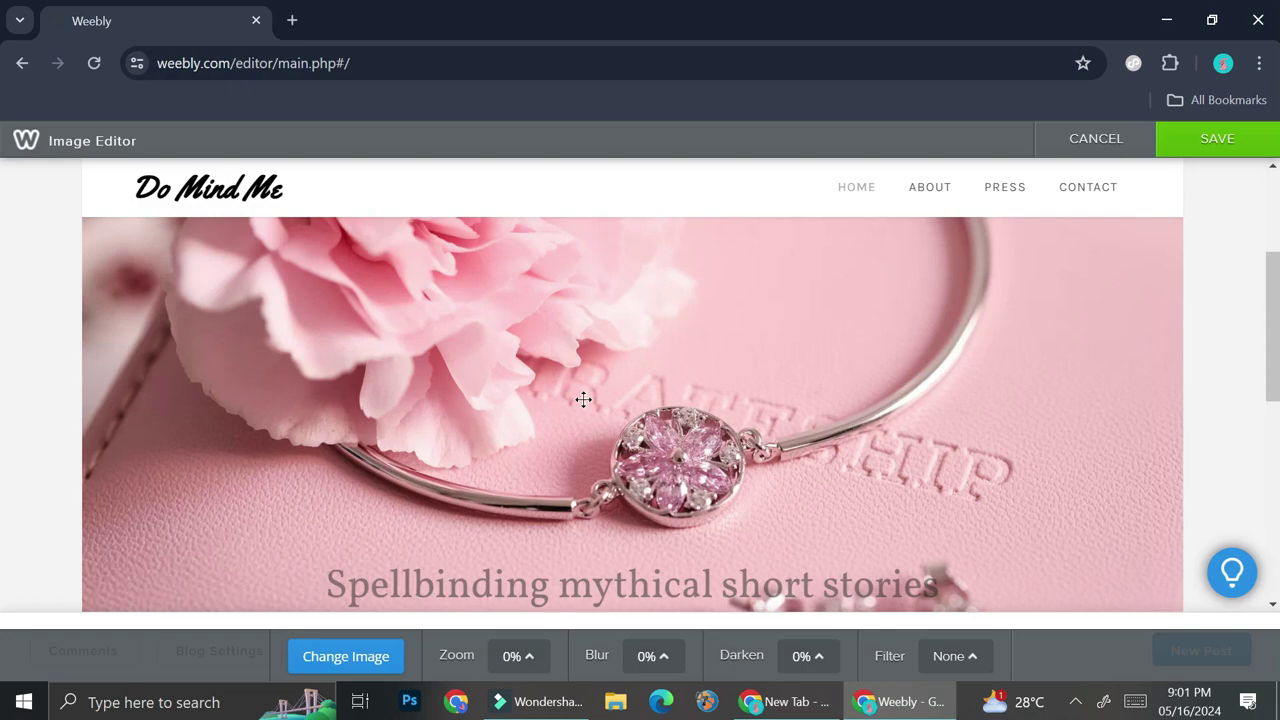
pyautogui.scroll(-2, 583, 400)
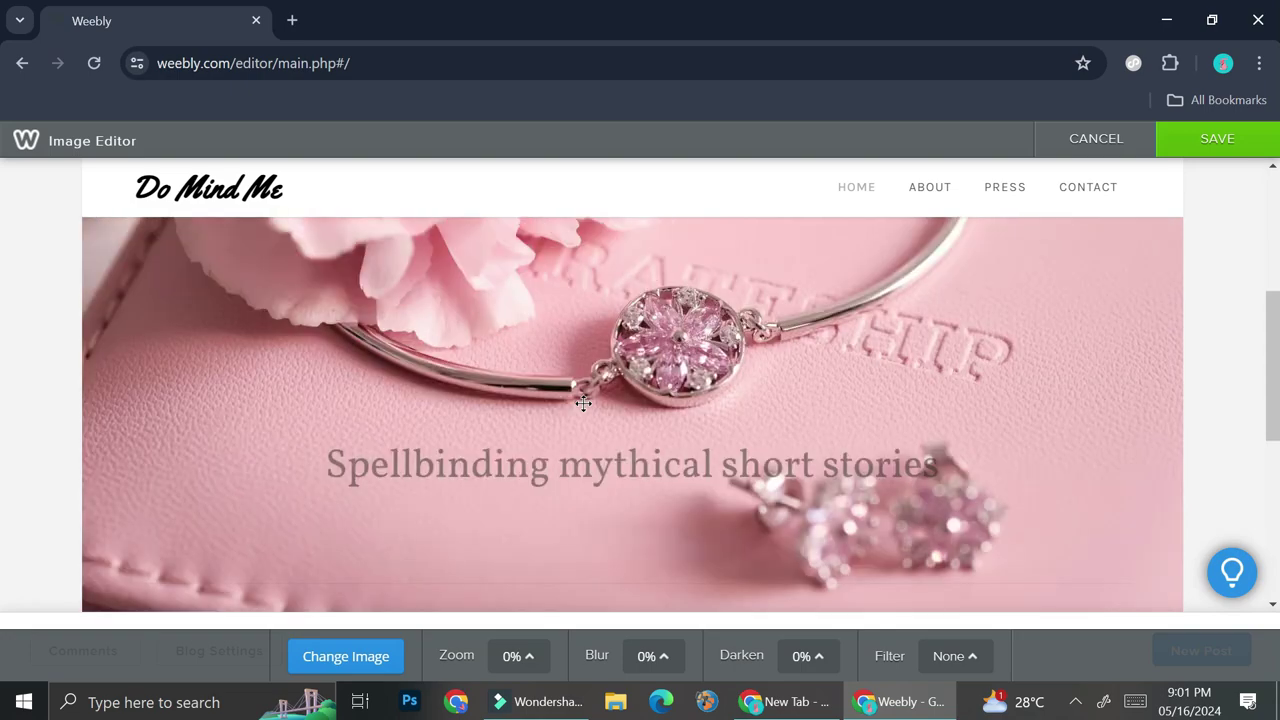
pyautogui.scroll(-3, 583, 402)
pyautogui.scroll(1, 583, 347)
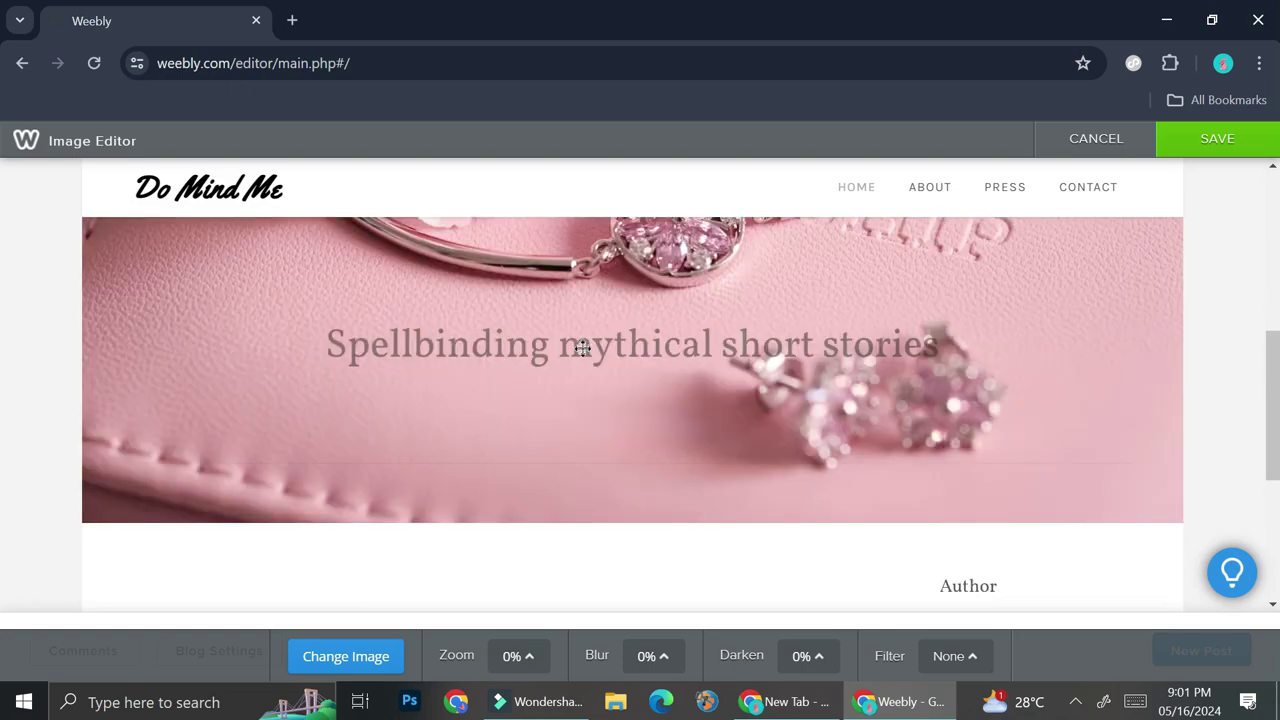
pyautogui.scroll(3, 578, 340)
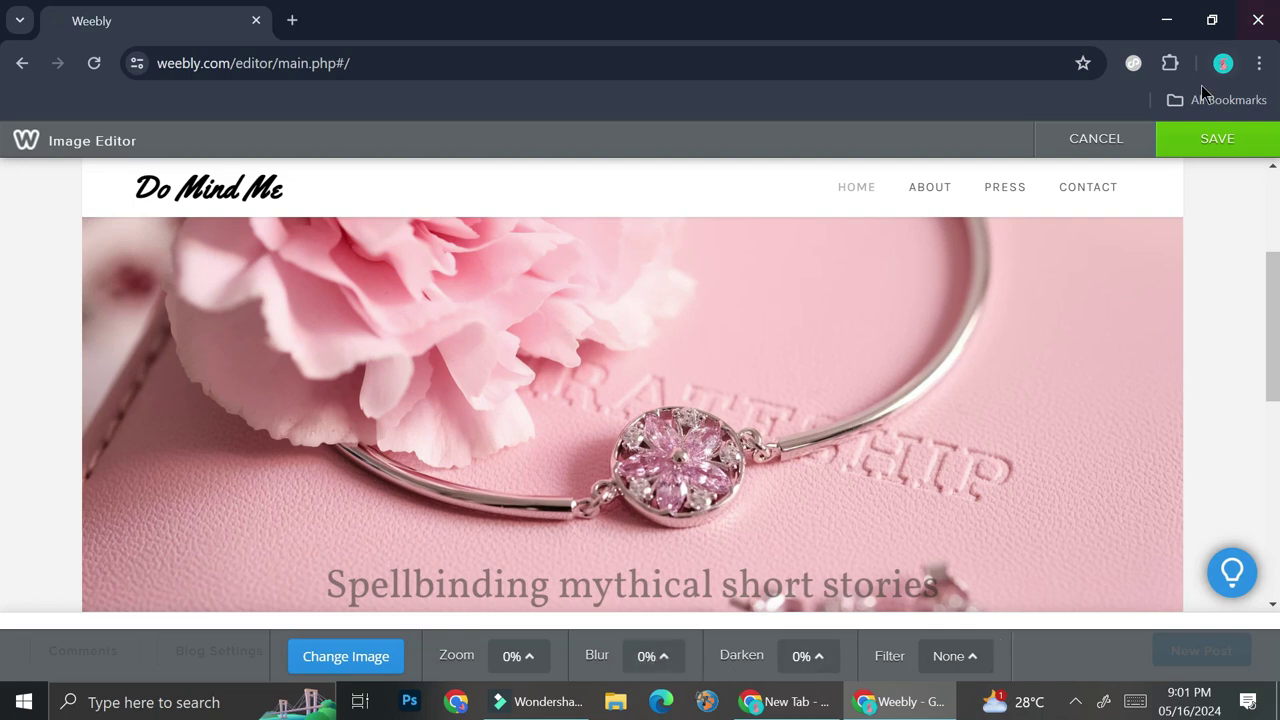
pyautogui.click(1193, 149)
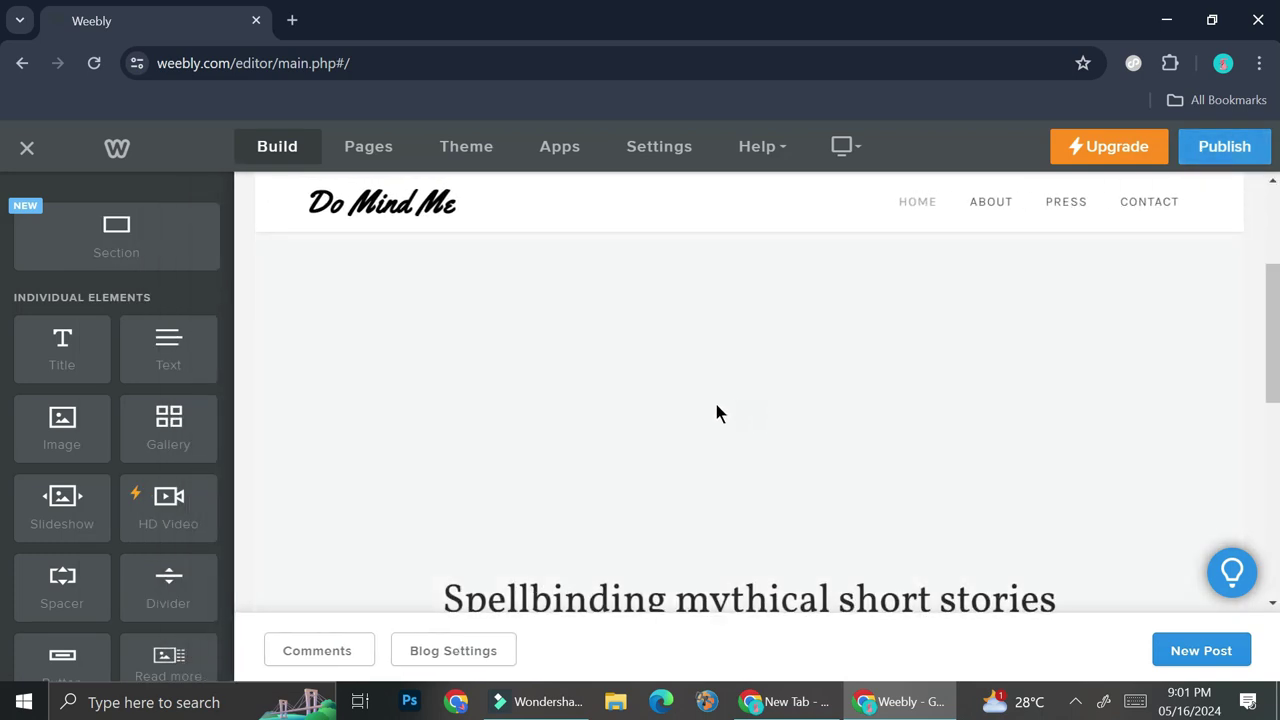
# Try different positions for the headline "Spellbinding mythical short stories" in the header, ending with it below the divider line.
pyautogui.scroll(2, 716, 409)
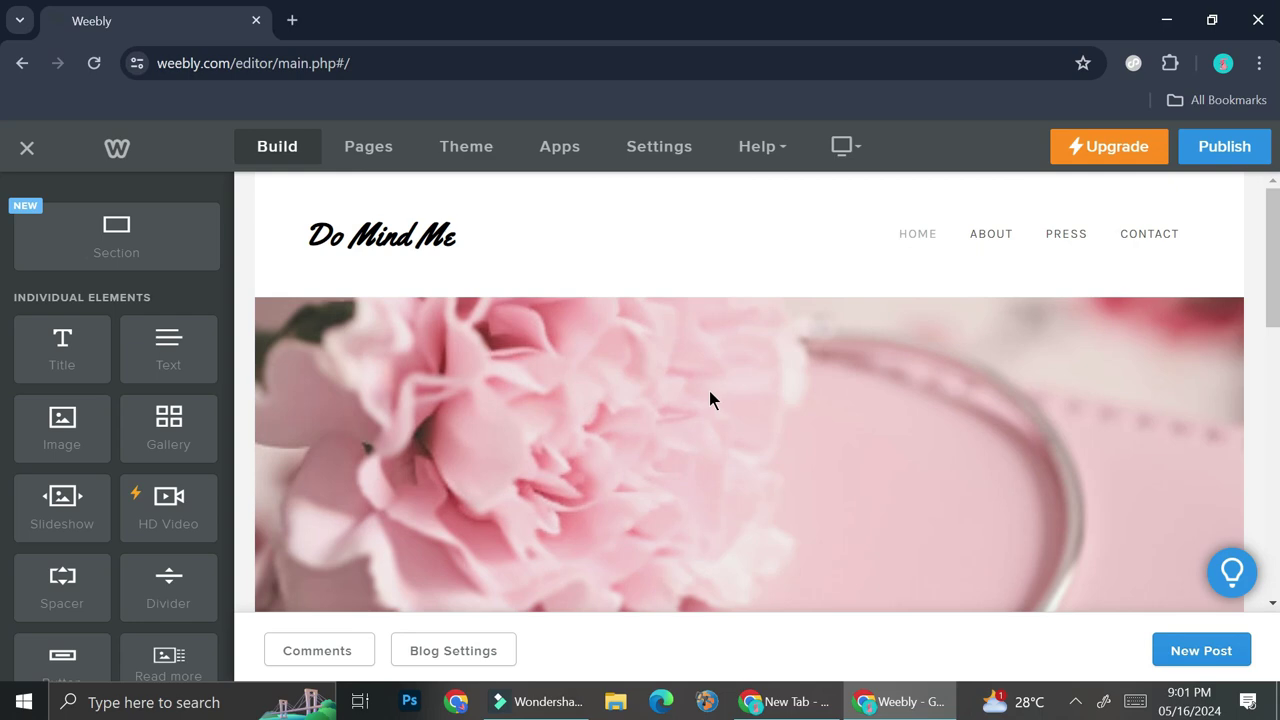
pyautogui.scroll(-5, 709, 397)
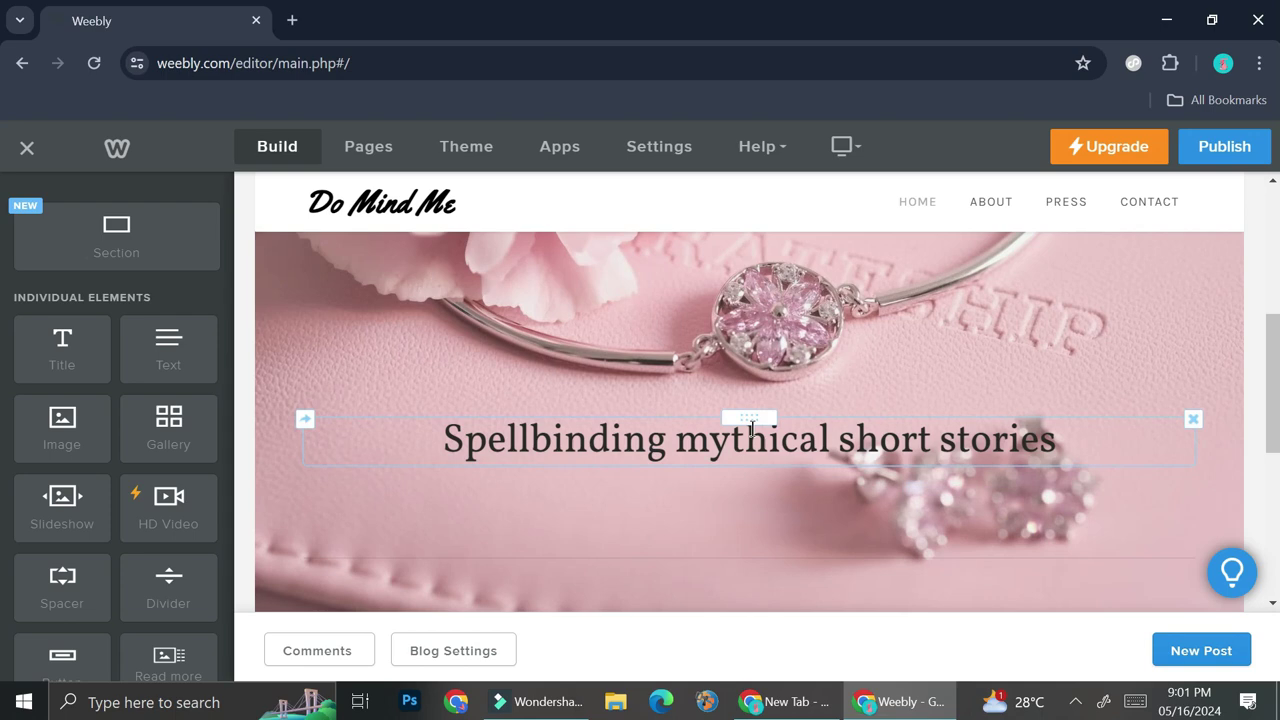
pyautogui.scroll(-3, 751, 437)
pyautogui.scroll(2, 754, 434)
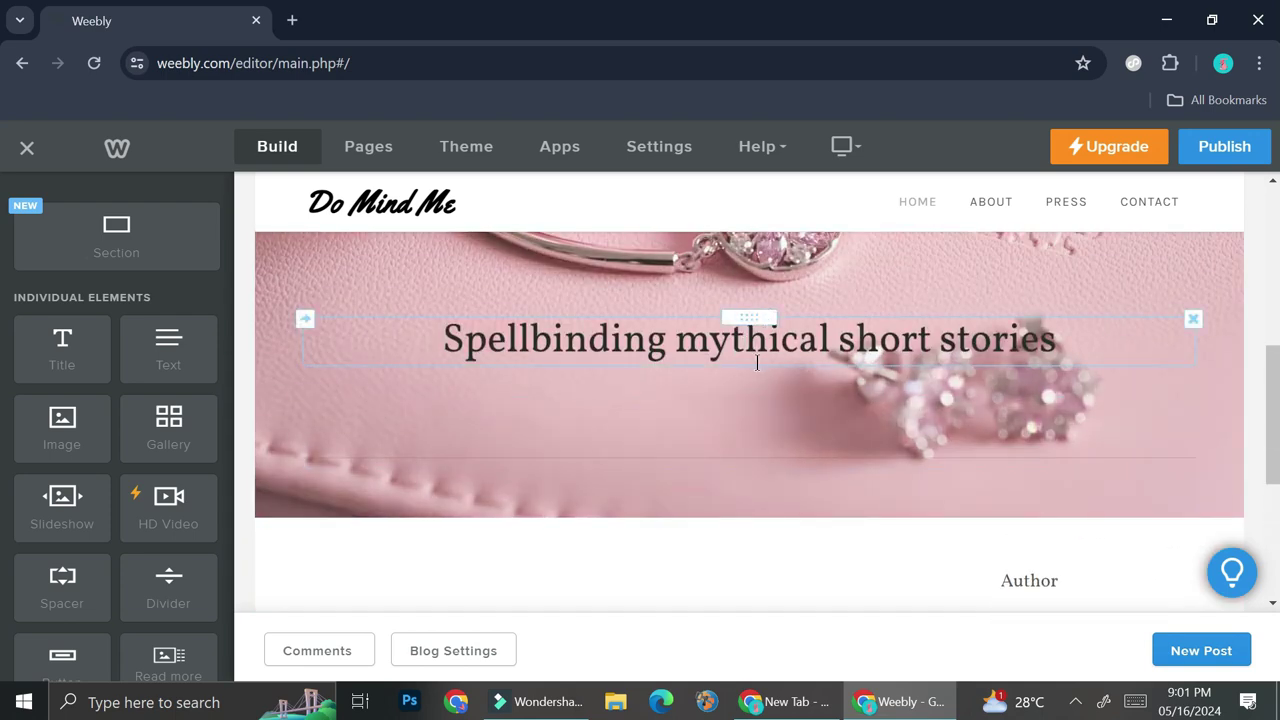
pyautogui.scroll(3, 757, 365)
pyautogui.scroll(-1, 757, 371)
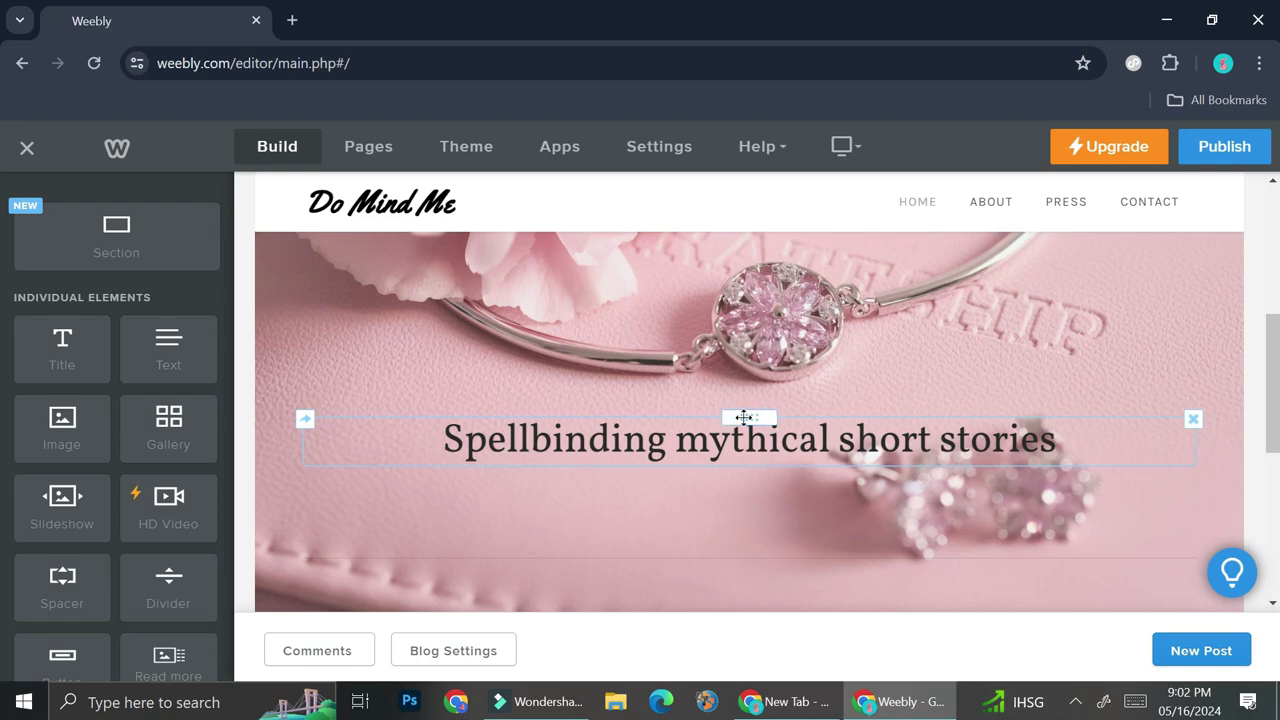
pyautogui.moveTo(744, 417); pyautogui.dragTo(743, 377)
pyautogui.moveTo(757, 457); pyautogui.dragTo(754, 486)
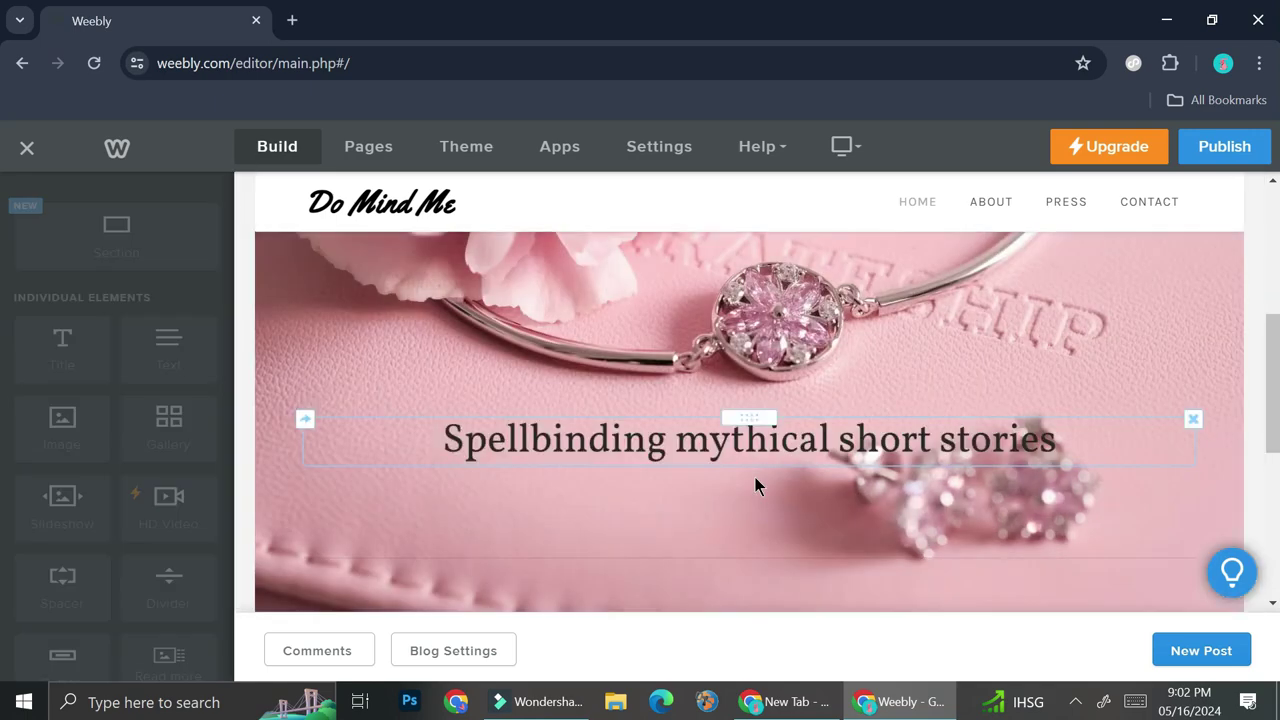
pyautogui.moveTo(752, 420); pyautogui.dragTo(718, 562)
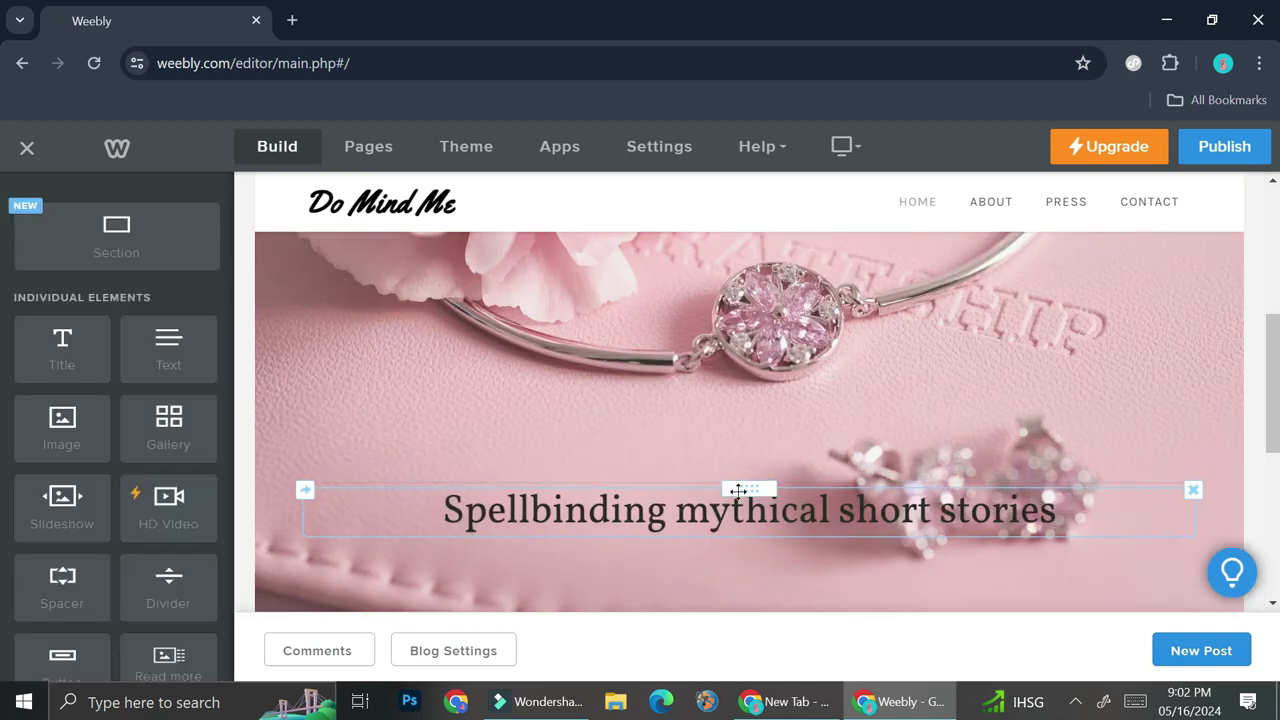
pyautogui.moveTo(737, 489); pyautogui.dragTo(731, 370)
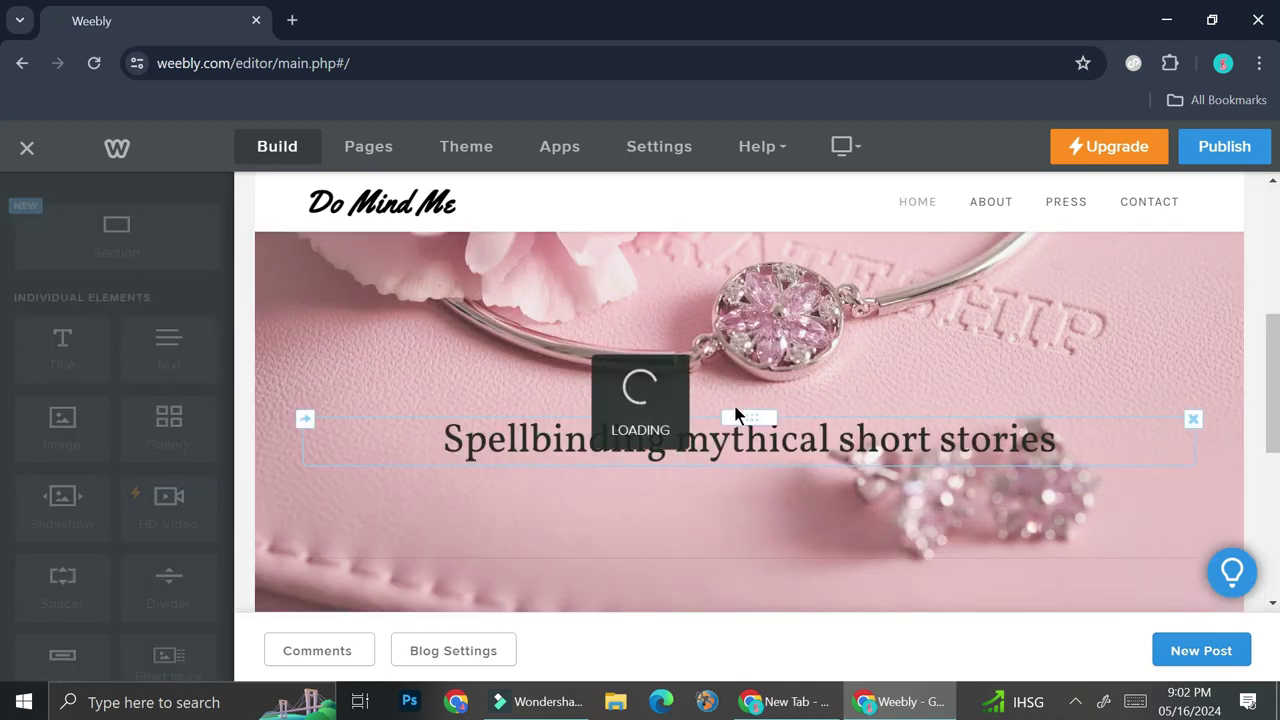
pyautogui.moveTo(742, 423); pyautogui.dragTo(743, 534)
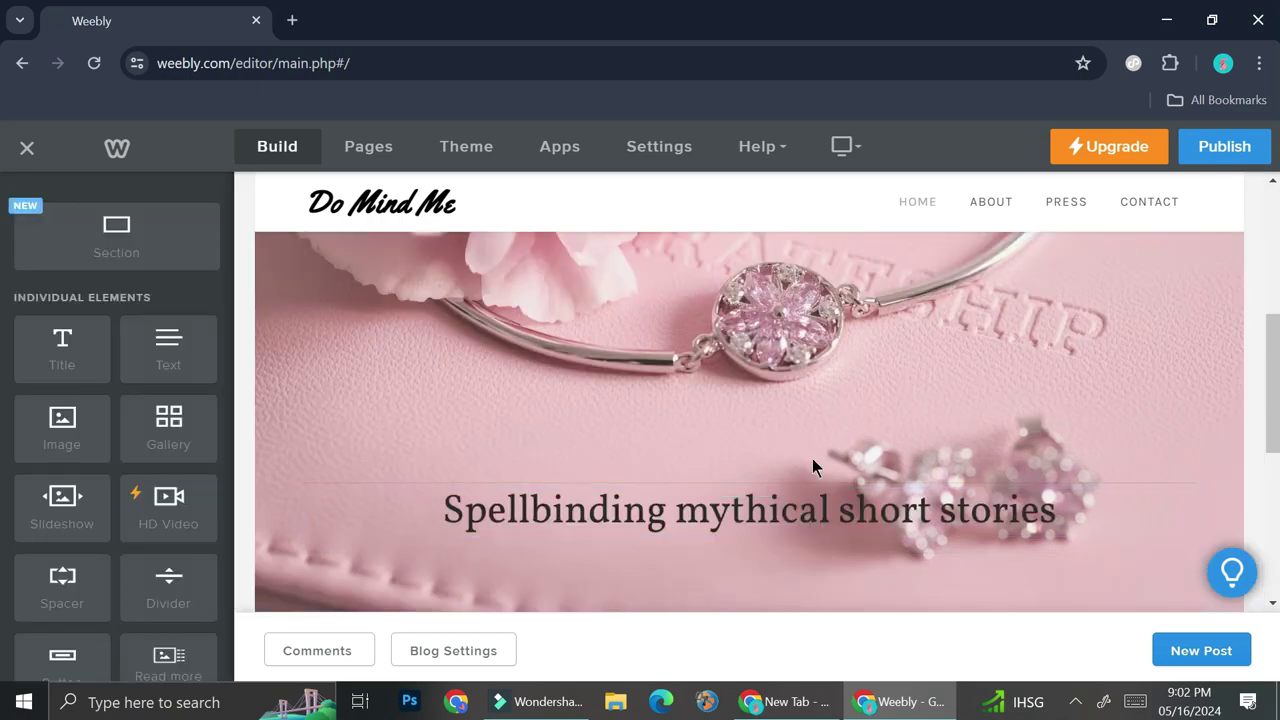
# Delete the headline "Spellbinding mythical short stories" from the header, along with the empty element above it.
pyautogui.scroll(-2, 777, 377)
pyautogui.scroll(3, 777, 377)
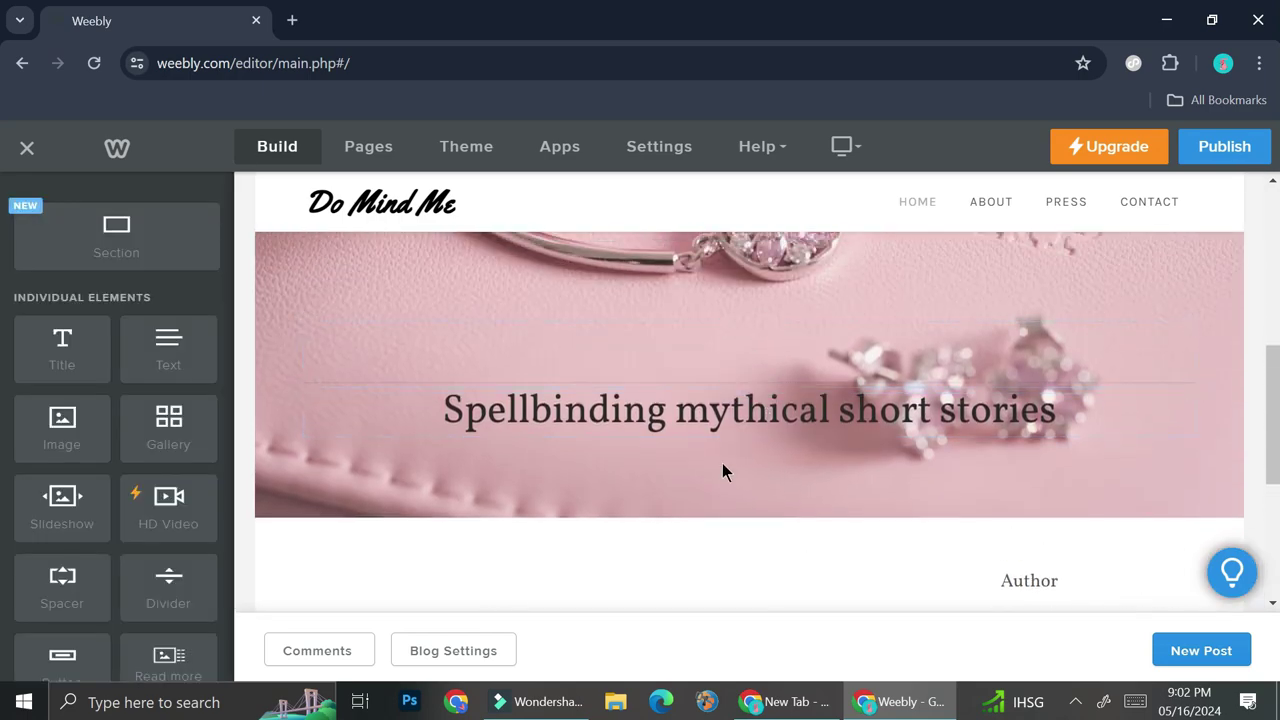
pyautogui.scroll(-2, 850, 455)
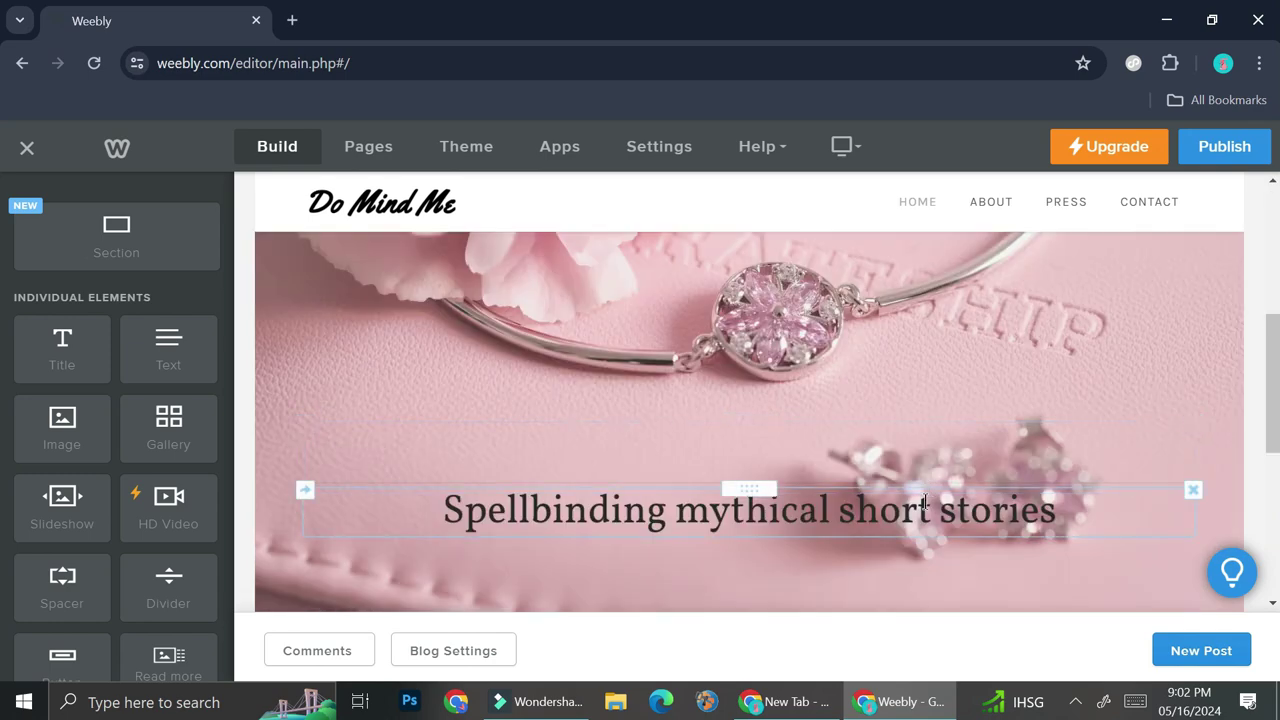
pyautogui.click(1193, 491)
pyautogui.click(1172, 442)
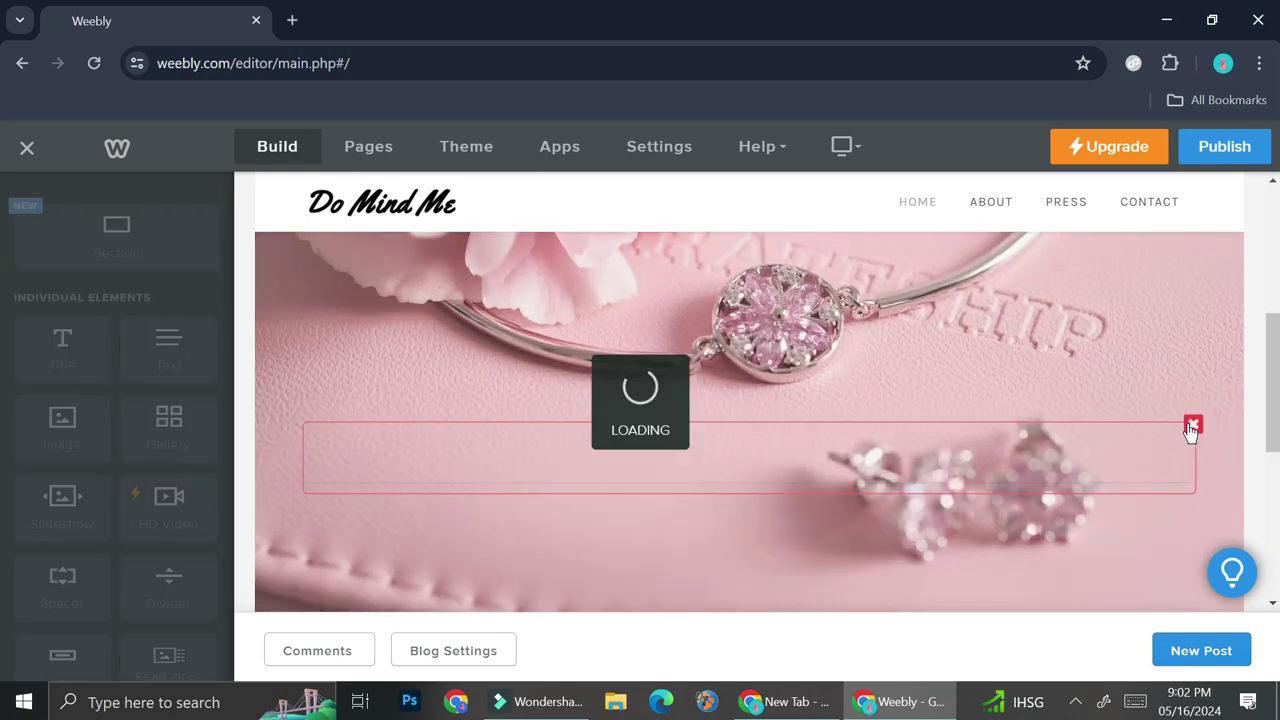
pyautogui.scroll(5, 757, 404)
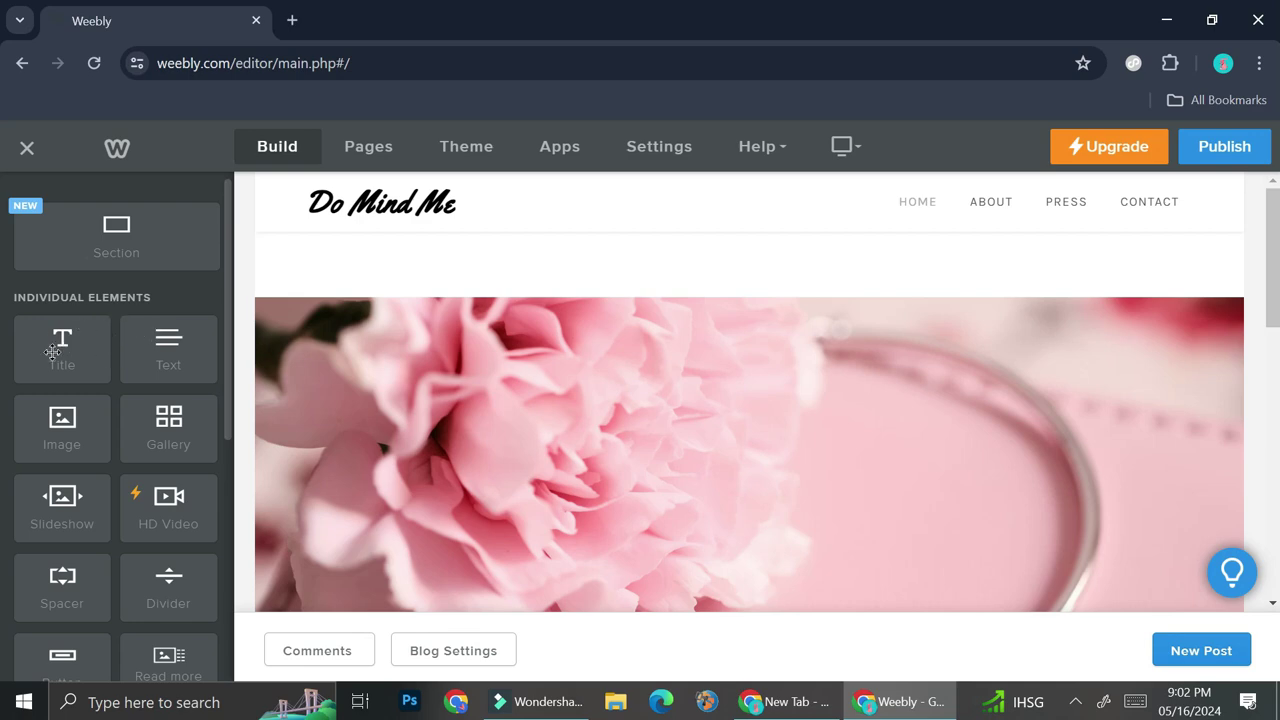
# Add a title element reading "Romantic Story" to the header over the background image.
pyautogui.moveTo(57, 349); pyautogui.dragTo(799, 446)
pyautogui.scroll(-2, 799, 446)
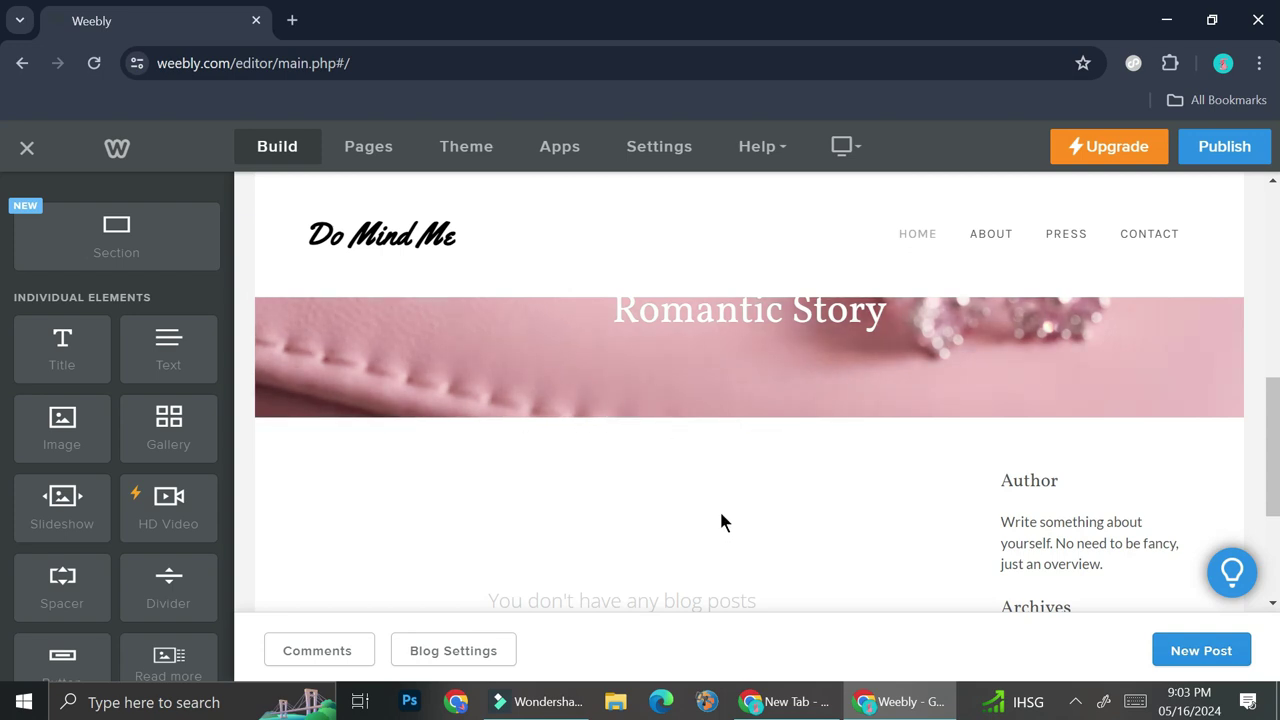
# Open the Author description in the blog sidebar for editing and select its placeholder text.
pyautogui.scroll(-1, 722, 520)
pyautogui.click(1062, 460)
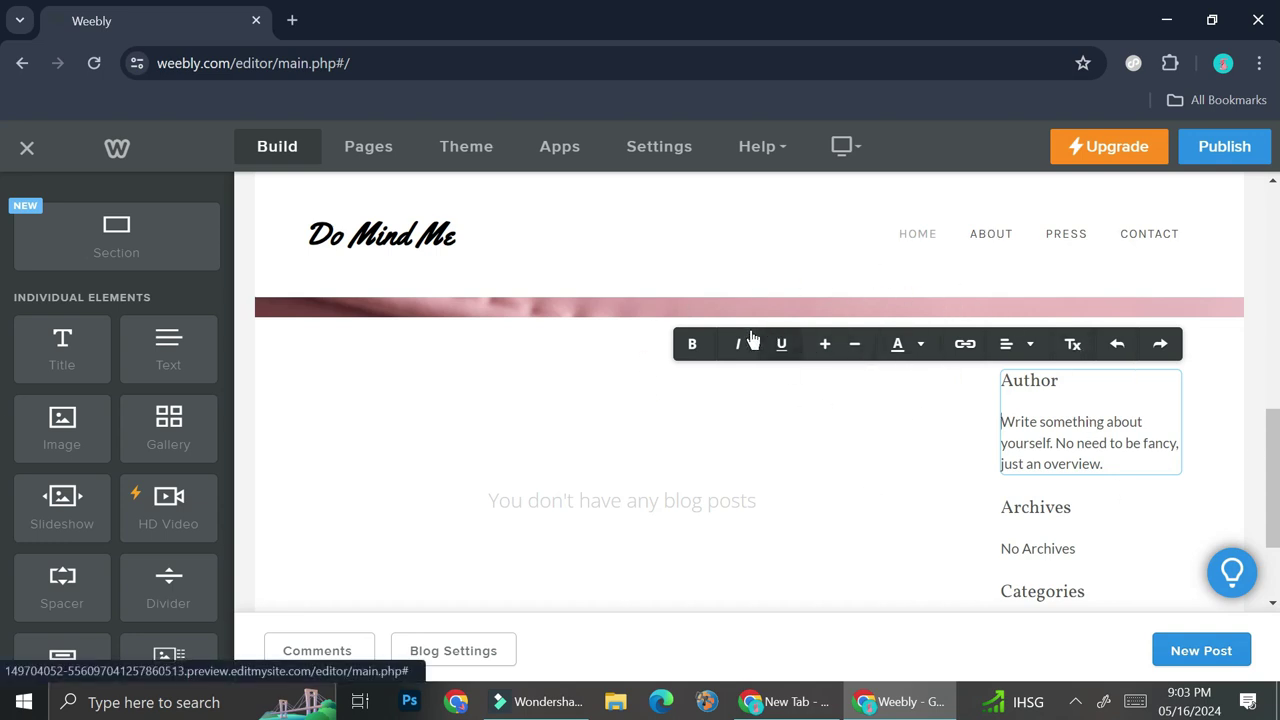
pyautogui.scroll(1, 810, 448)
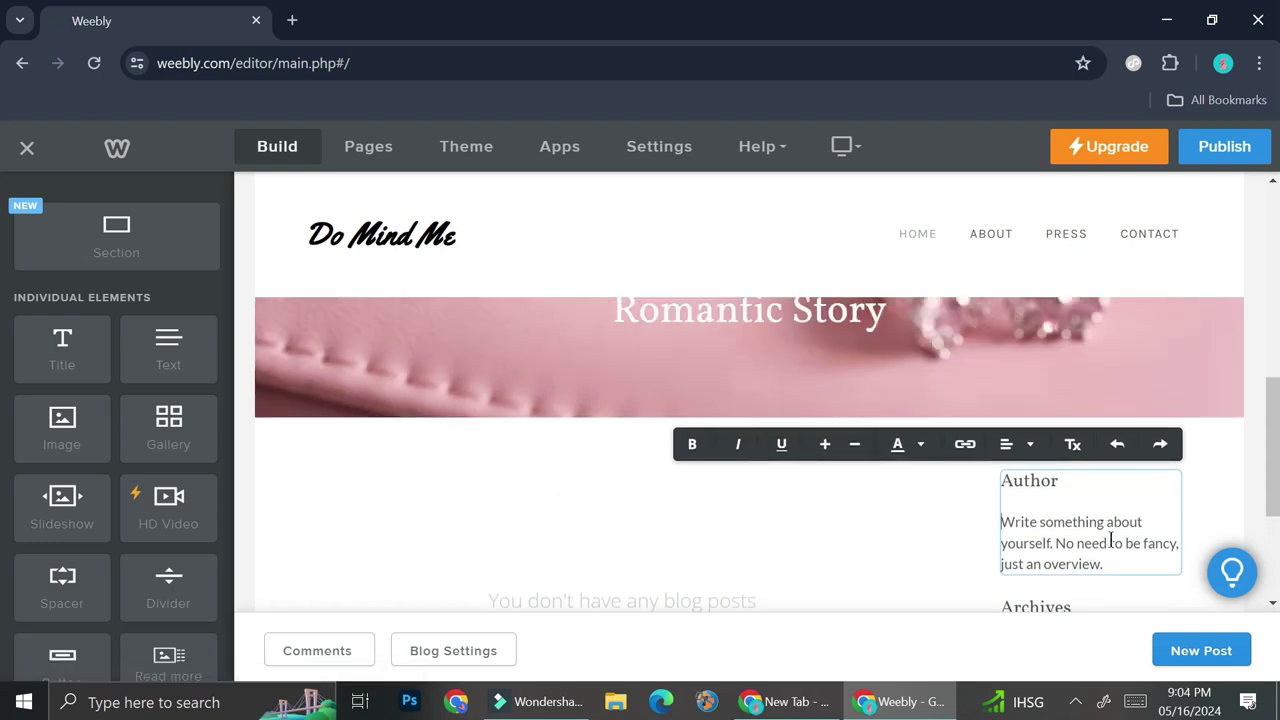
pyautogui.moveTo(1129, 566); pyautogui.dragTo(1001, 521)
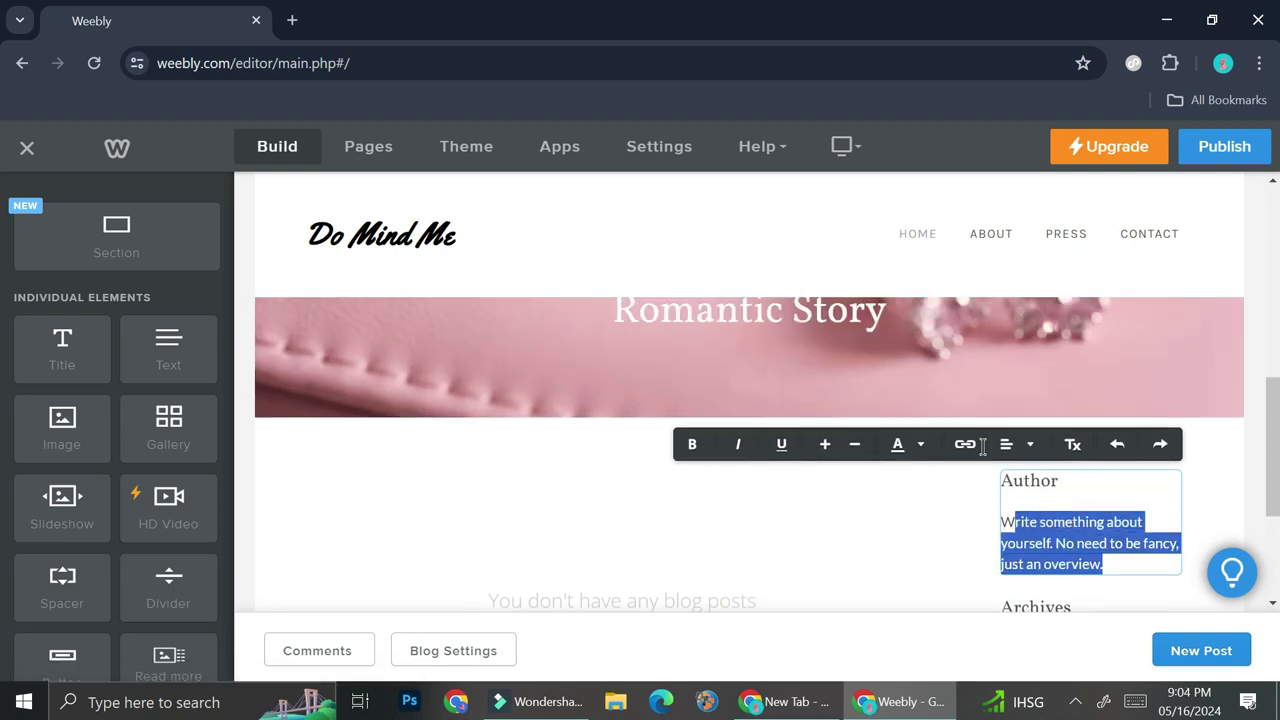
pyautogui.click(890, 553)
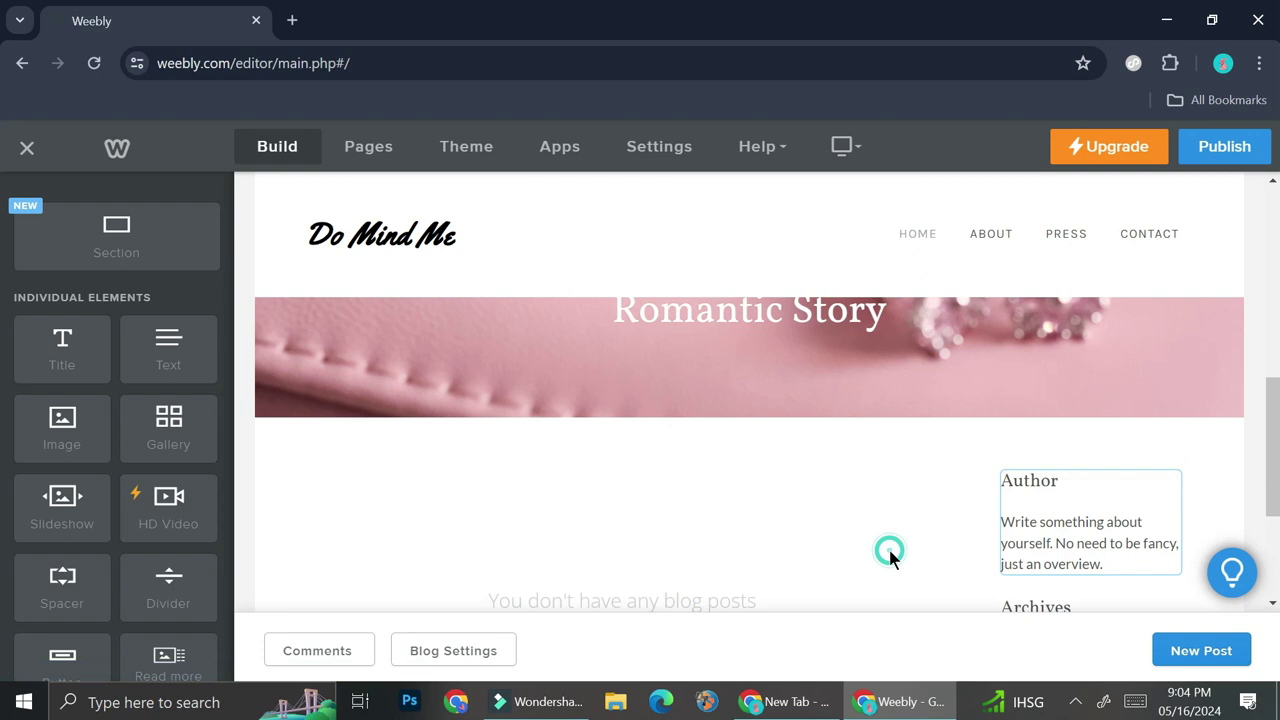
# Look through the individual elements and try to place a Gallery element at the header's lower edge.
pyautogui.moveTo(626, 377)
pyautogui.scroll(-1, 625, 378)
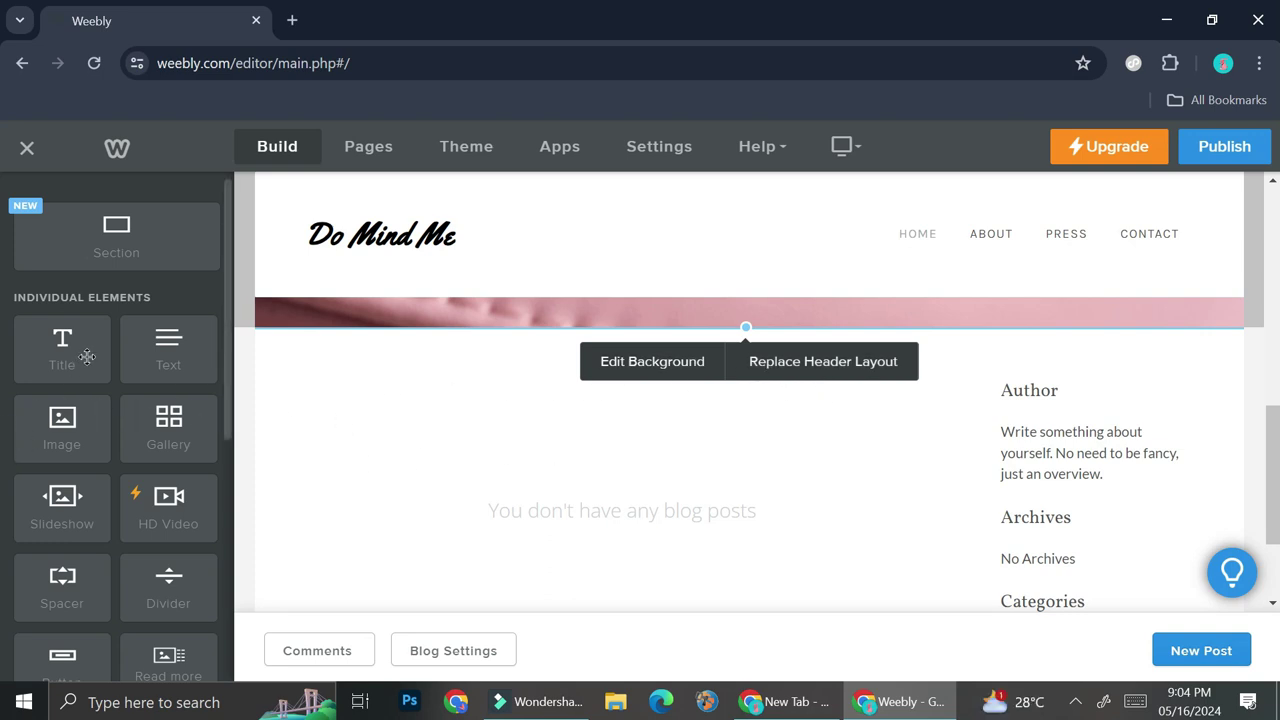
pyautogui.scroll(-2, 87, 356)
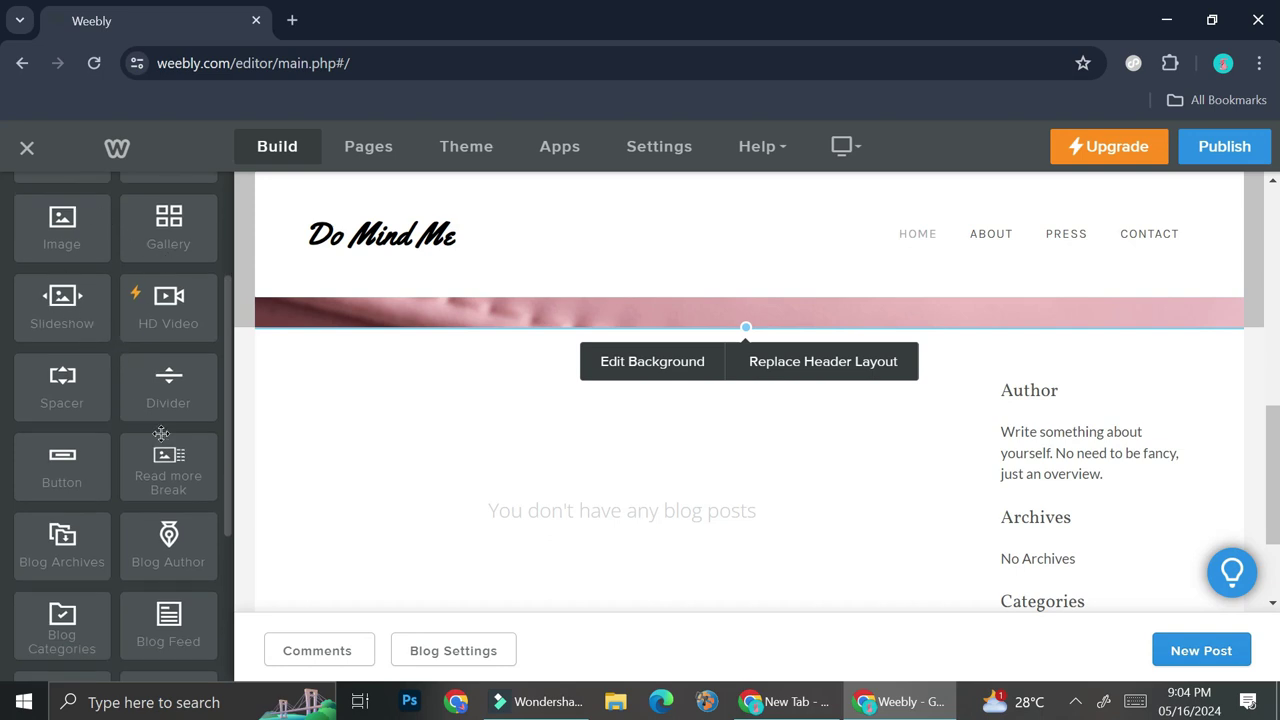
pyautogui.scroll(1, 161, 432)
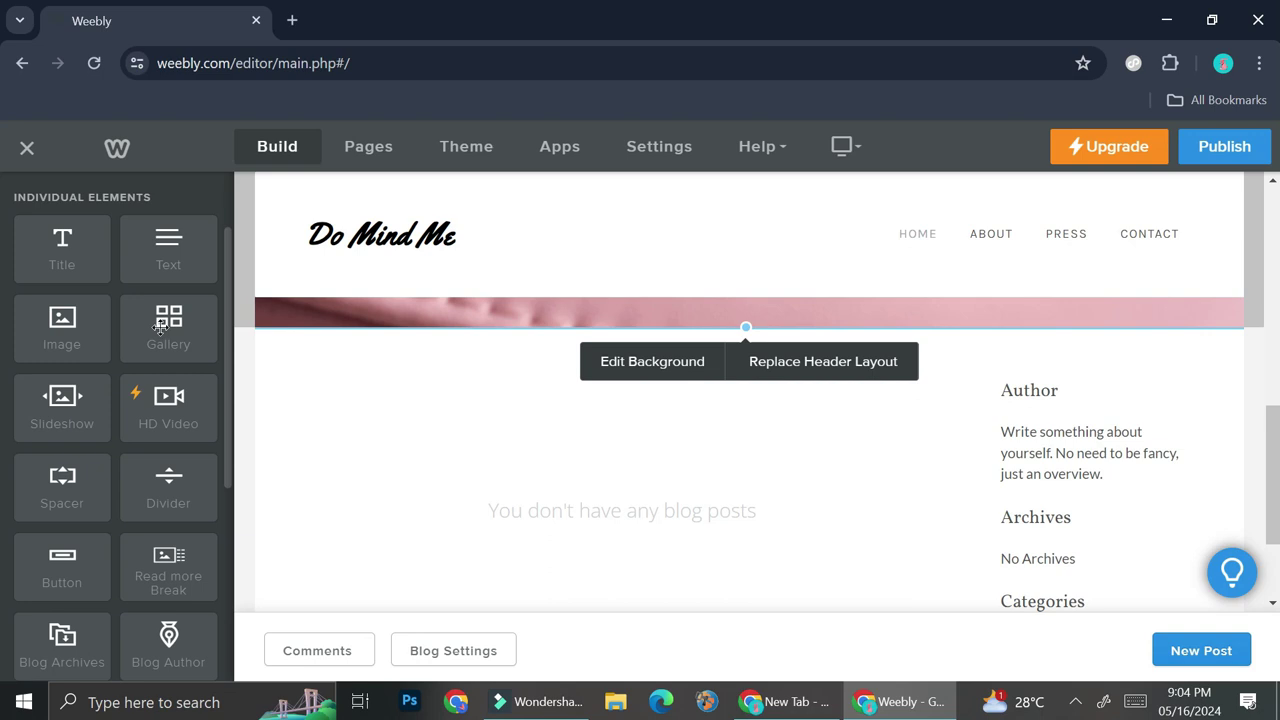
pyautogui.moveTo(160, 327); pyautogui.dragTo(1040, 325)
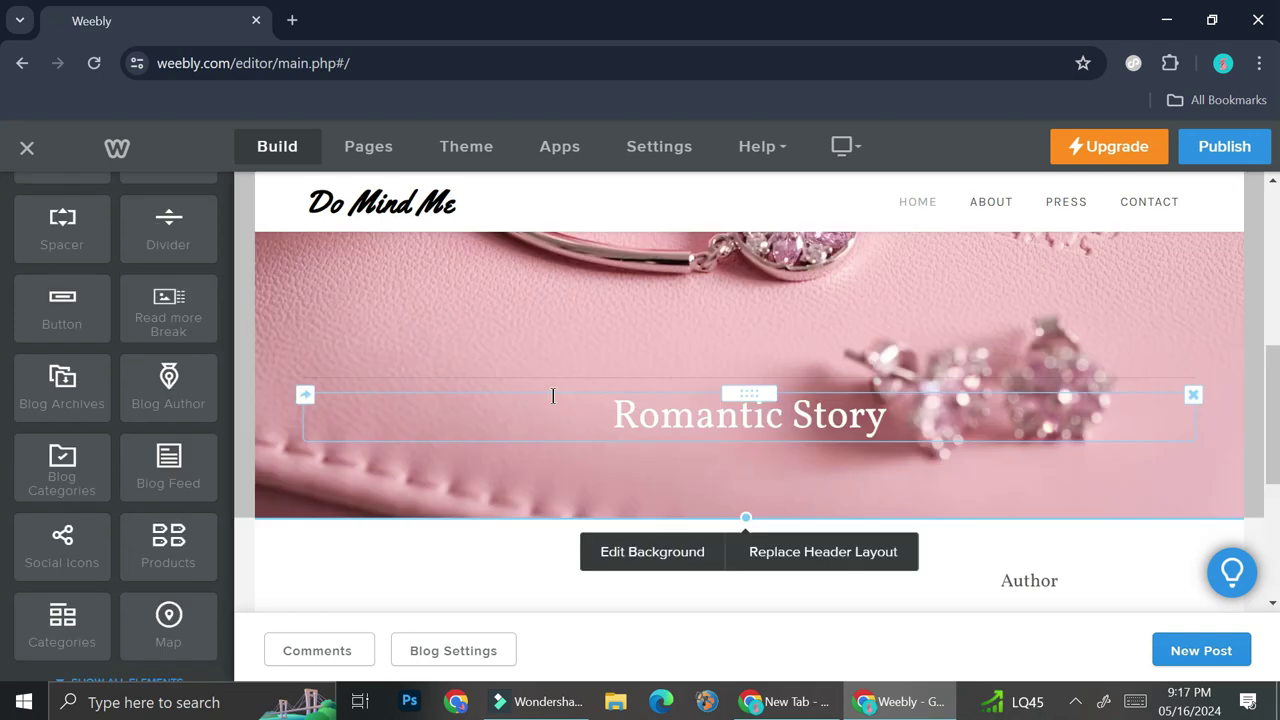